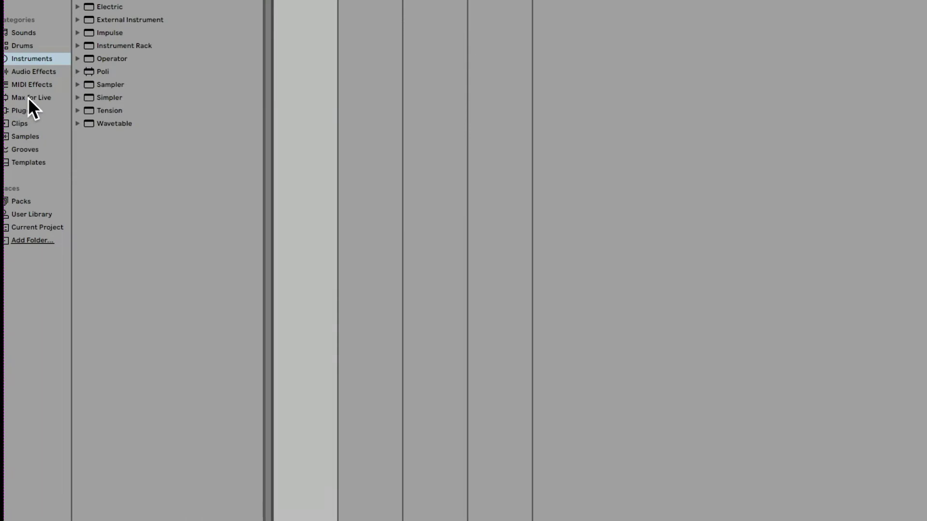
Open the Inspired by Nature pack in the browser and look in its Audio Effects folder at Vector Delay
left_click(24, 200)
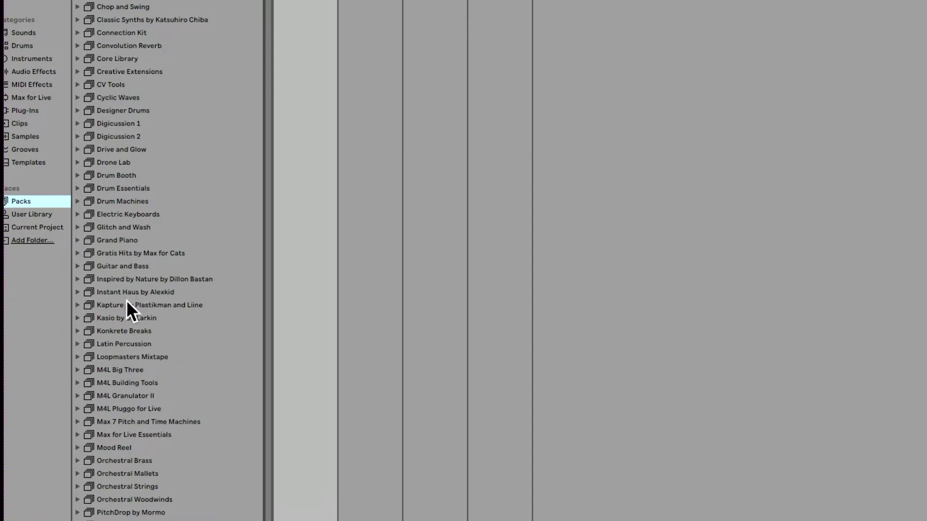
left_click(131, 281)
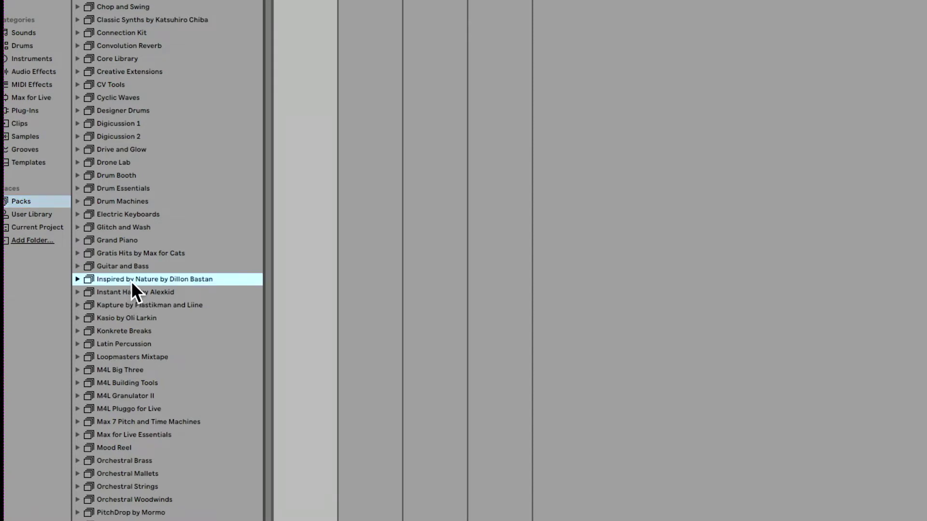
left_click(78, 279)
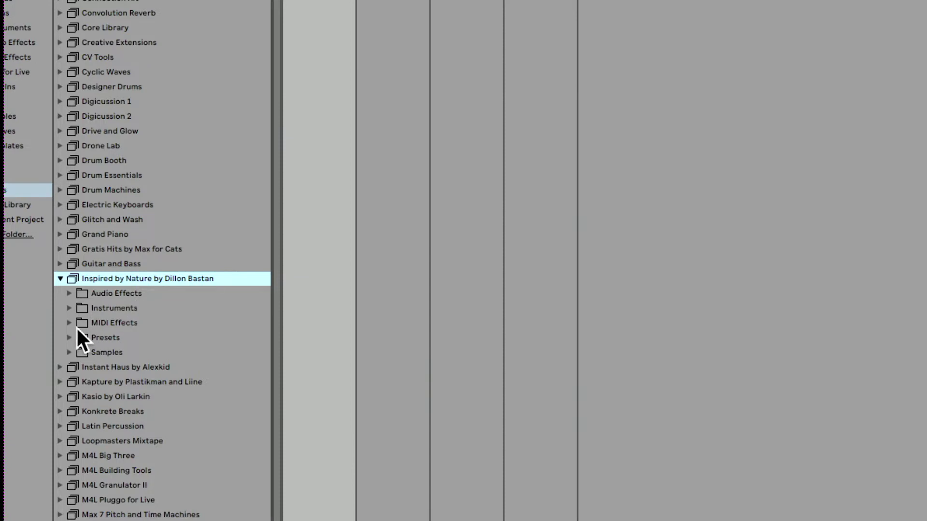
left_click(70, 293)
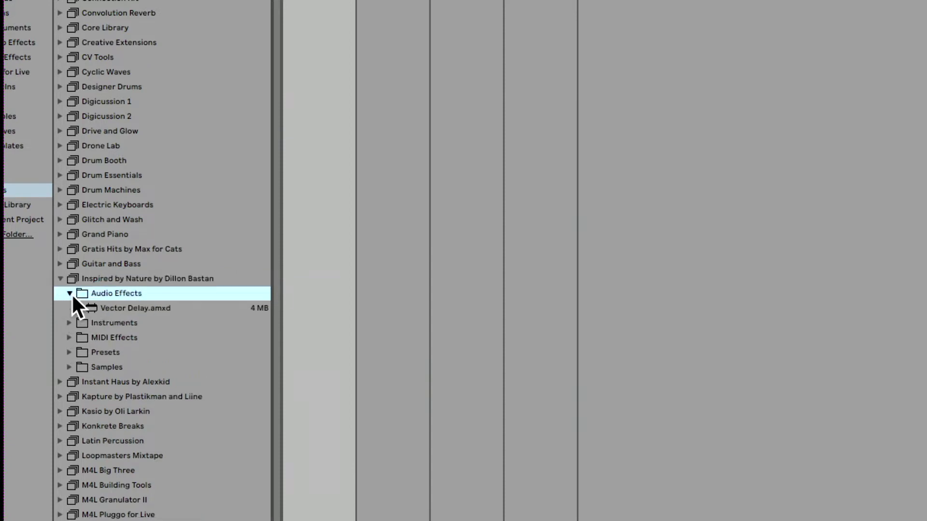
left_click(134, 309)
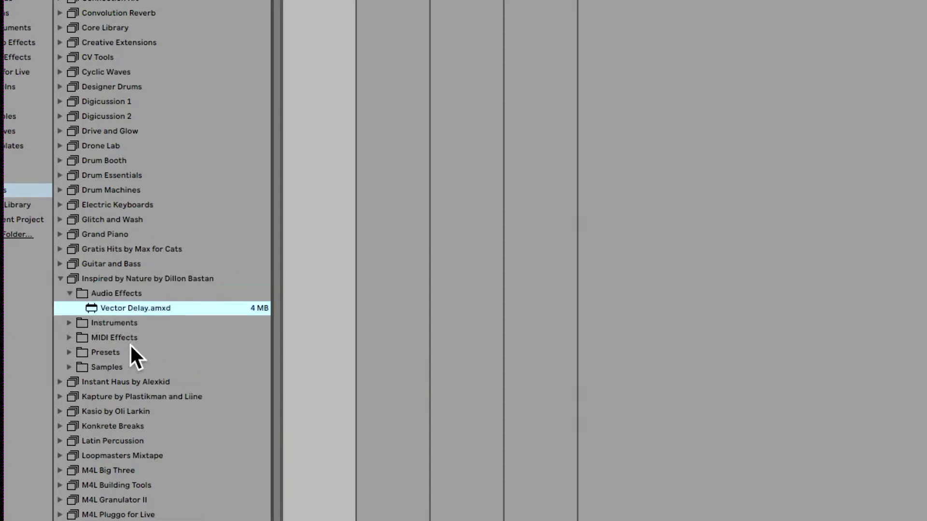
Load the Vector Grain instrument from the pack's Instruments folder onto the first MIDI track
left_click(69, 322)
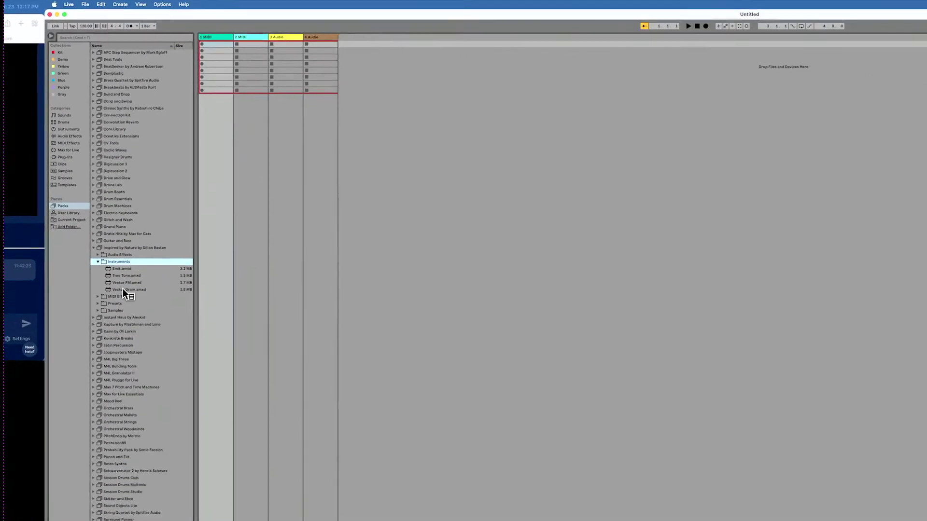
left_click(113, 113)
left_click(60, 191)
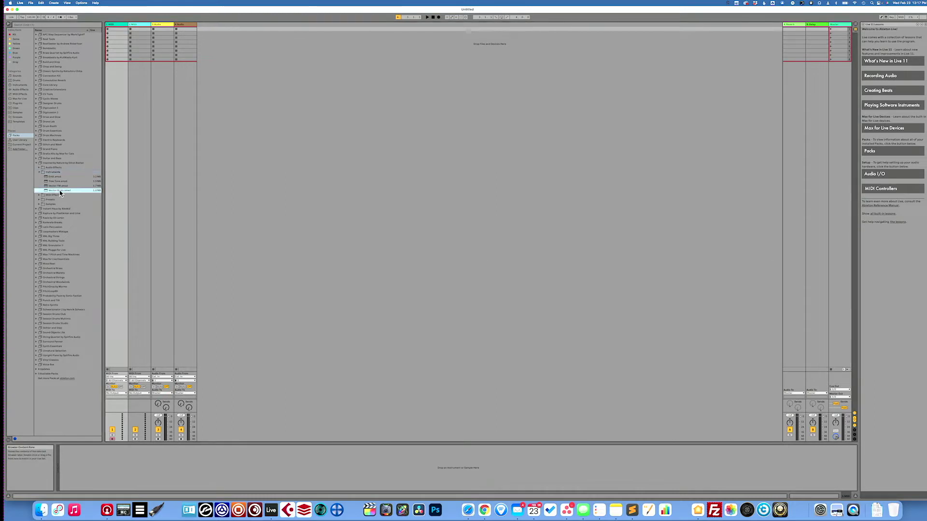
left_click_drag(84, 192, 89, 490)
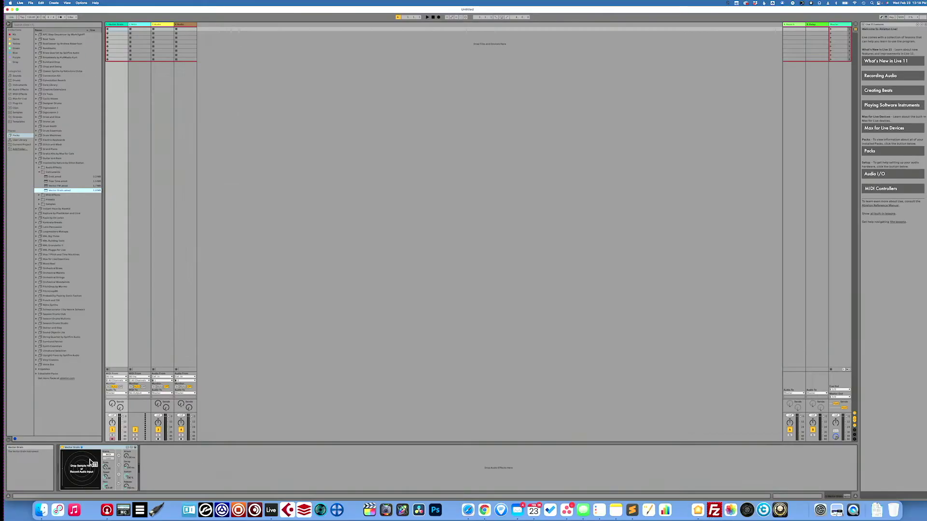
Preview several samples in the pack's Samples folder and load the one directly below the four consecutive loop files into Vector Grain
left_click(39, 204)
left_click(60, 201)
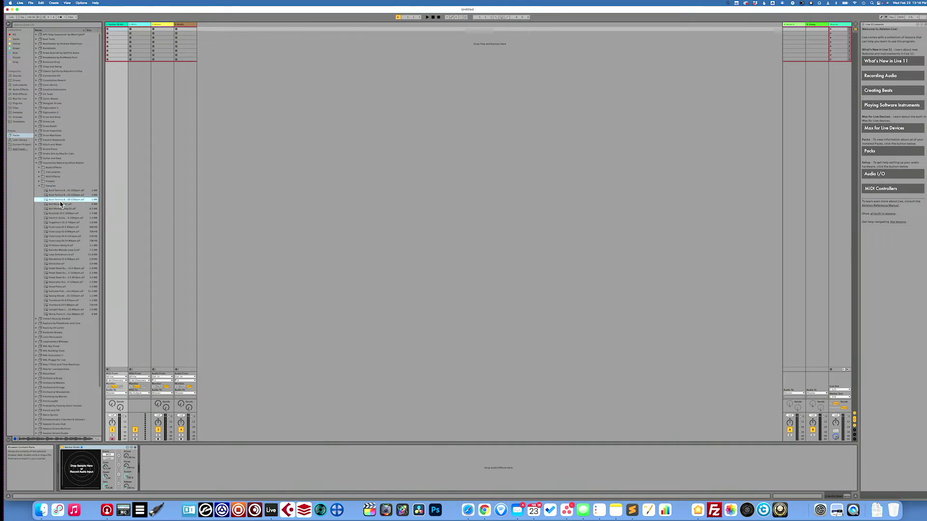
left_click(51, 226)
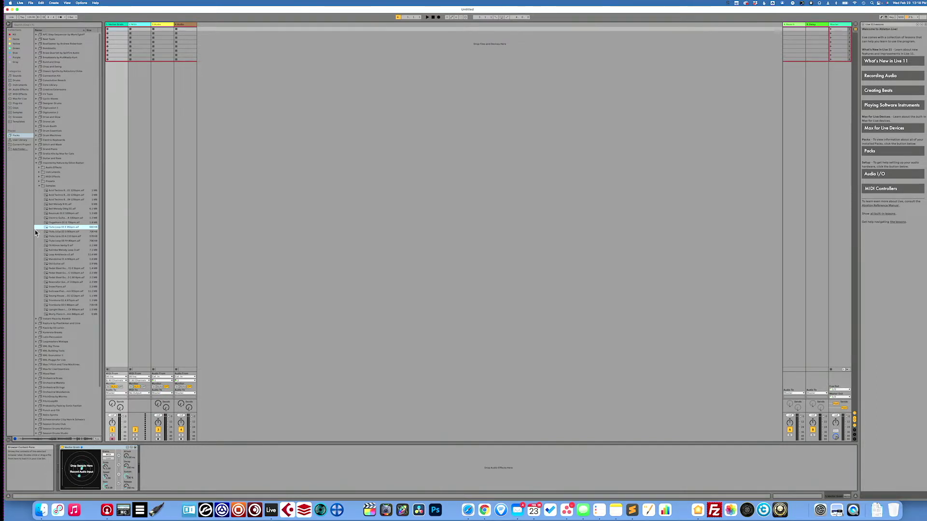
left_click(58, 232)
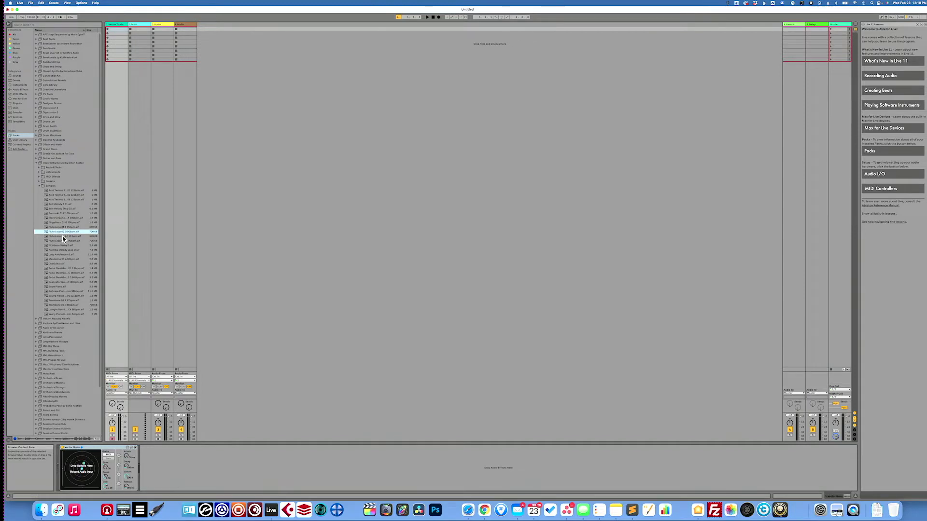
left_click(63, 236)
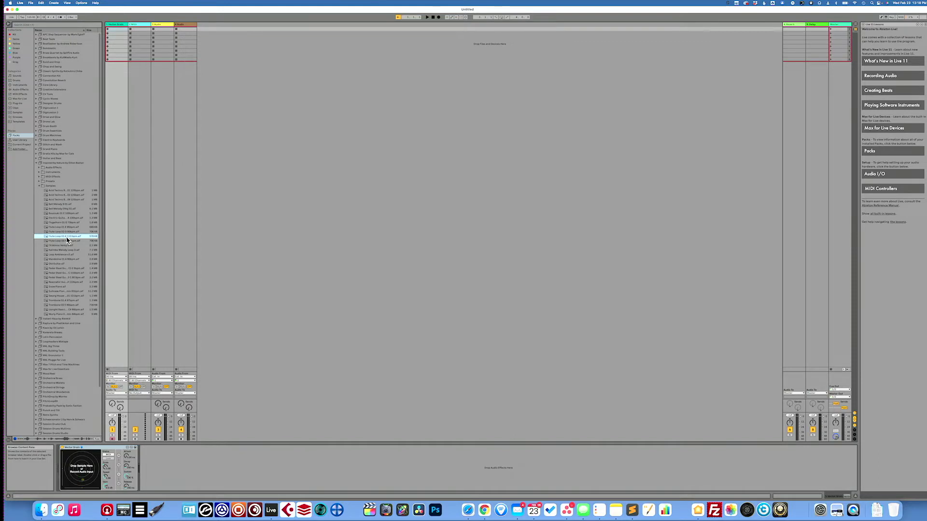
left_click(62, 241)
left_click(60, 246)
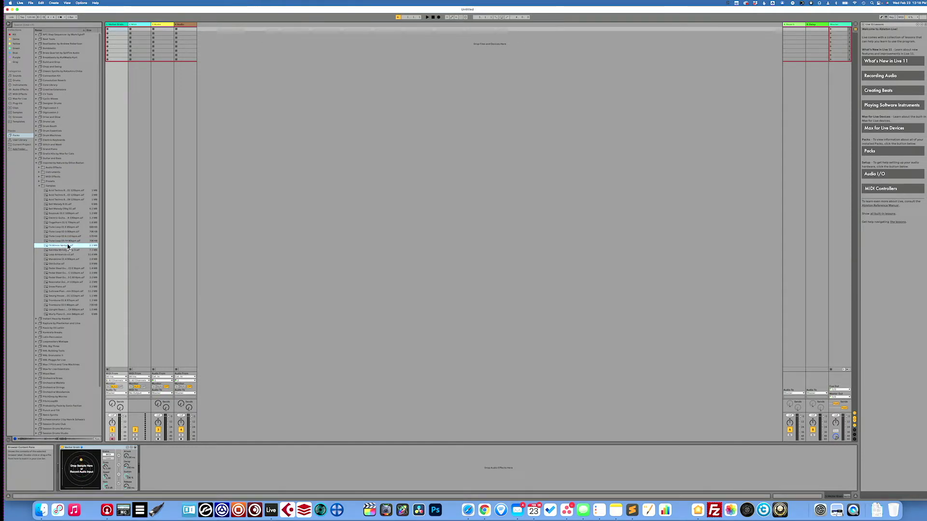
left_click_drag(60, 247, 82, 470)
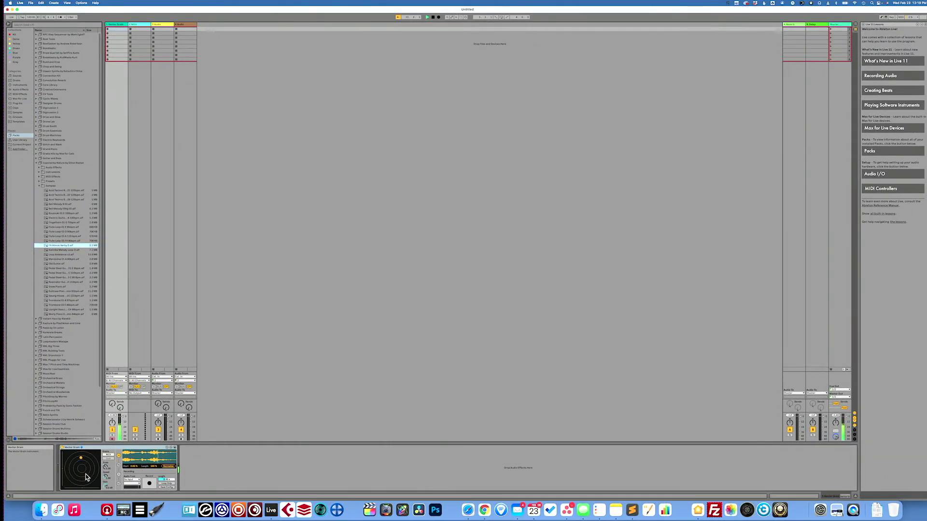
Try several grain counts in Vector Grain, including 5, and set Grains to MIDI
left_click(111, 456)
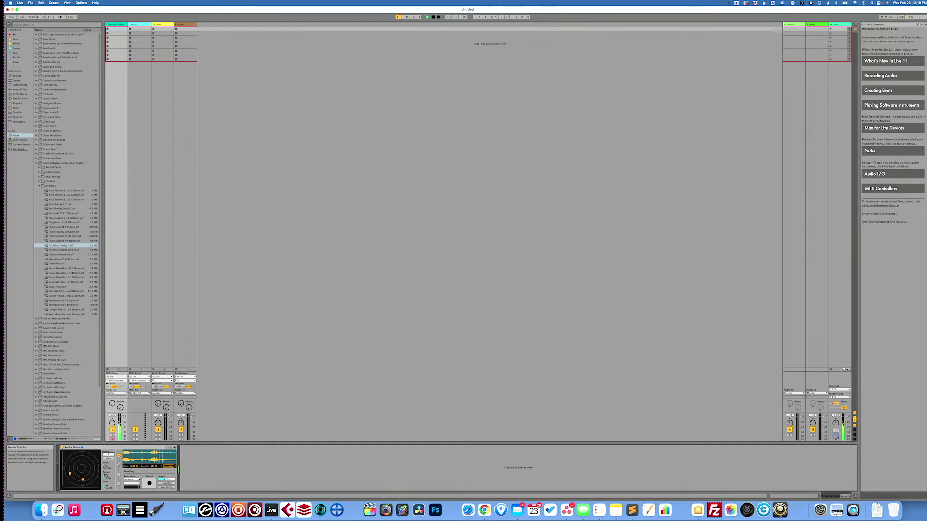
left_click_drag(112, 462, 112, 457)
left_click_drag(112, 457, 112, 462)
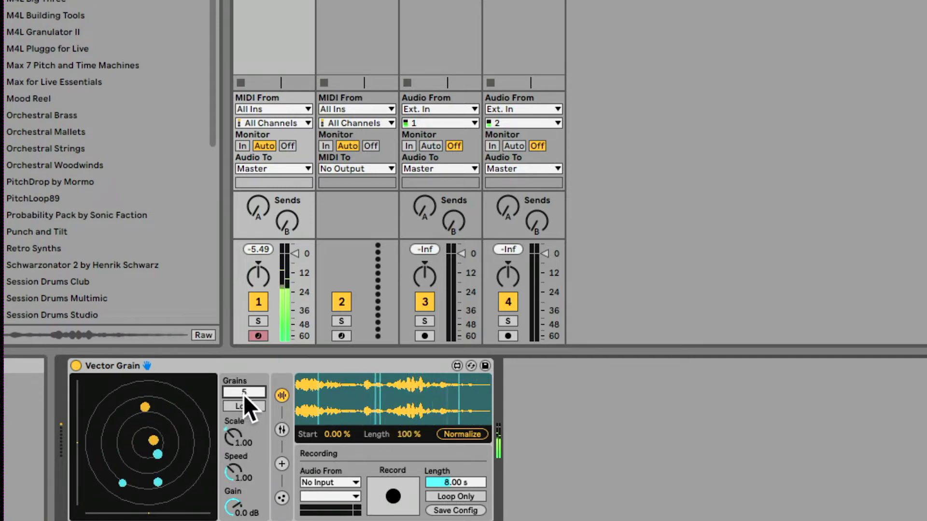
left_click_drag(244, 392, 243, 373)
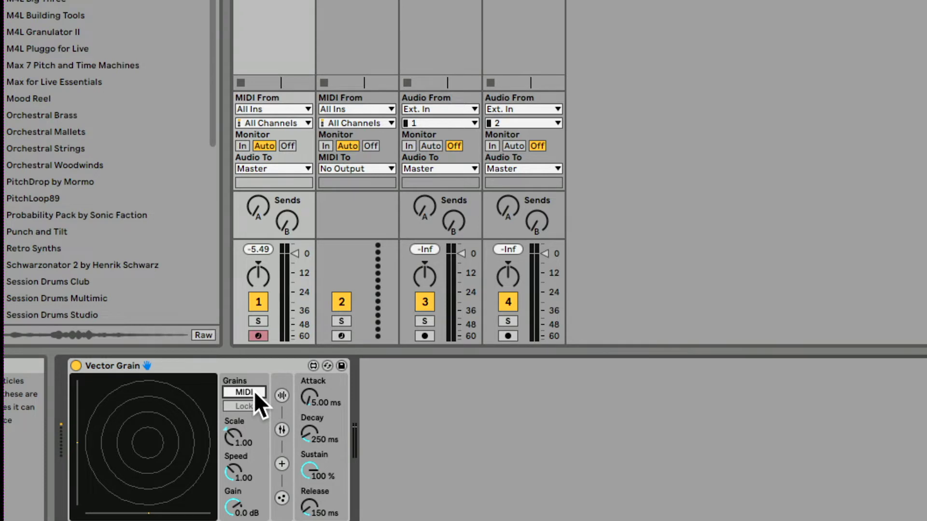
View Vector Grain's sample display with 5 grains and switch Grains back to MIDI
left_click(207, 366)
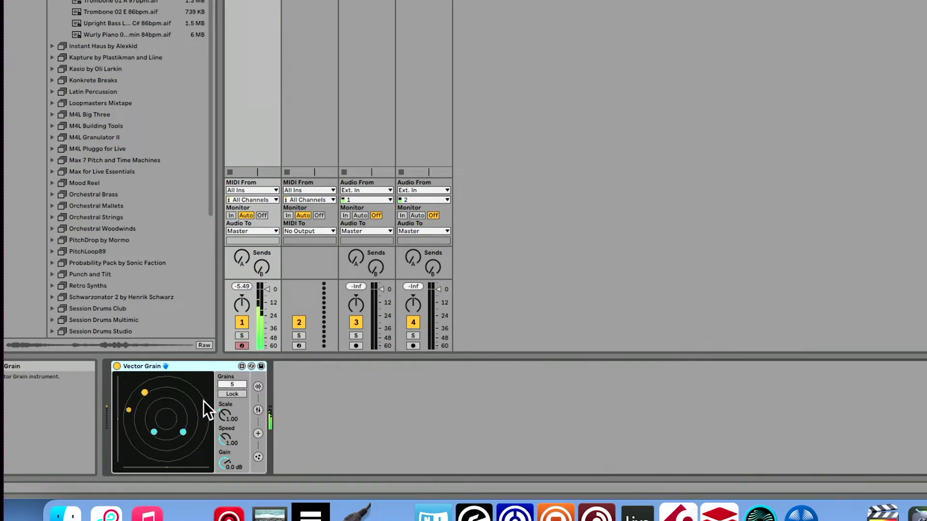
left_click(258, 386)
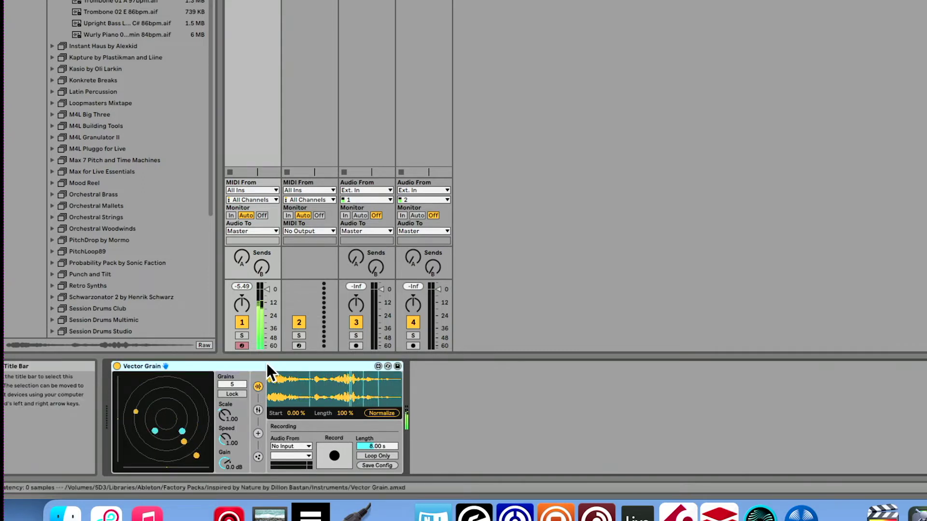
left_click_drag(232, 384, 230, 385)
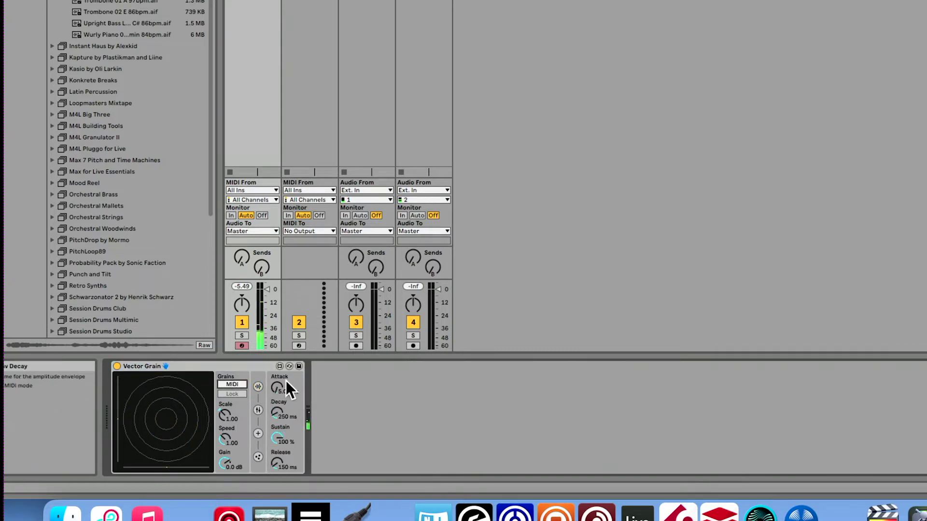
Set Grains to 1, view the single grain in the sample display, and return Grains to MIDI
left_click_drag(232, 384, 232, 381)
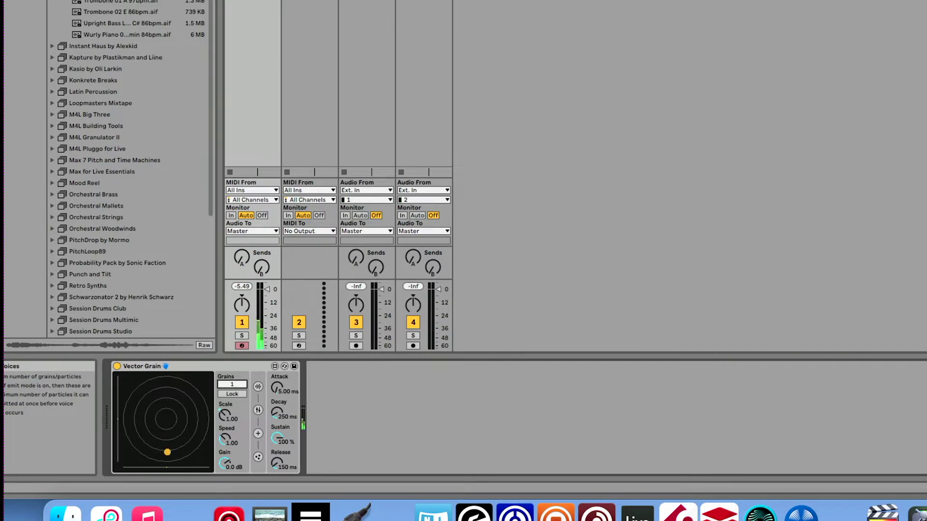
left_click(257, 386)
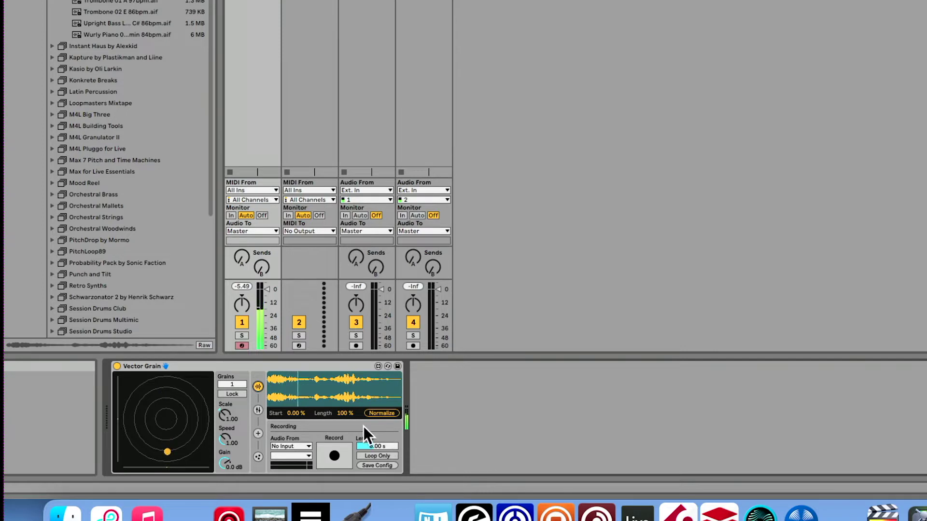
left_click(231, 384)
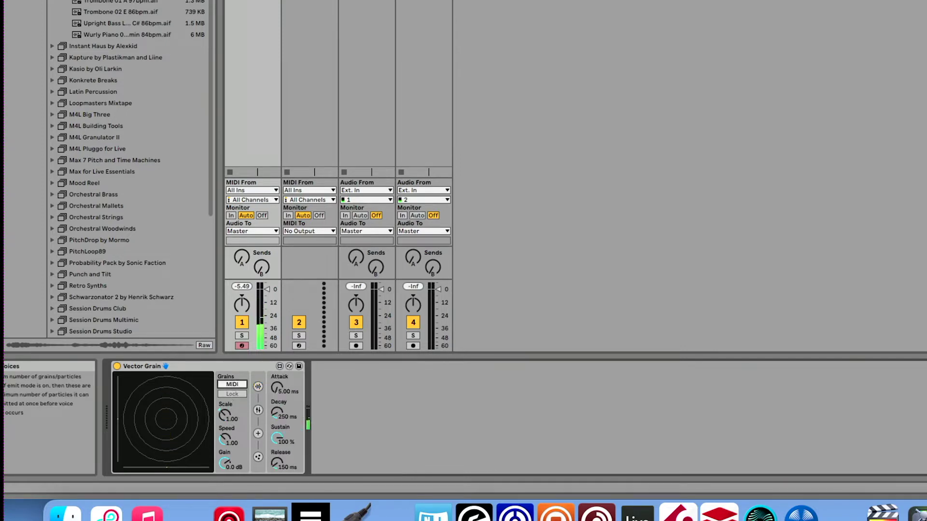
Examine Vector Grain's grain parameters and the available modulation targets for horizontal position, vertical position and distance
left_click(258, 410)
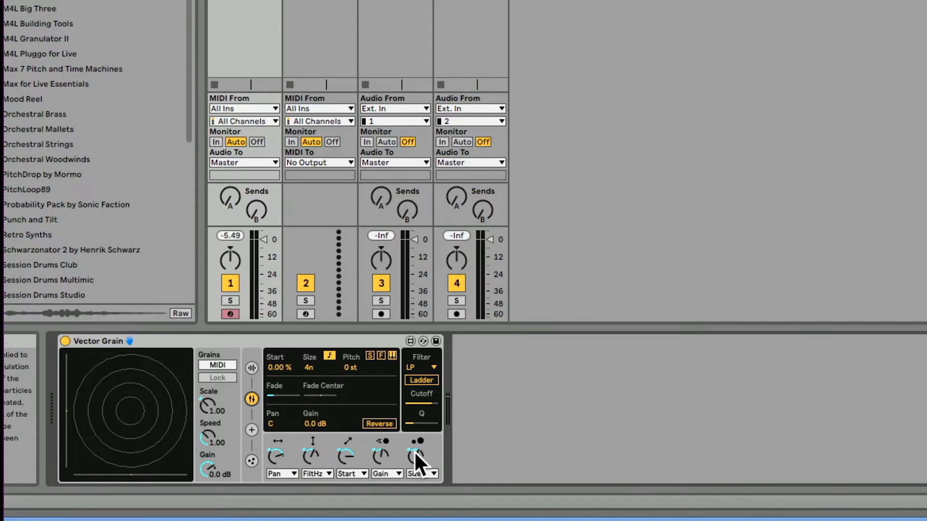
left_click(291, 472)
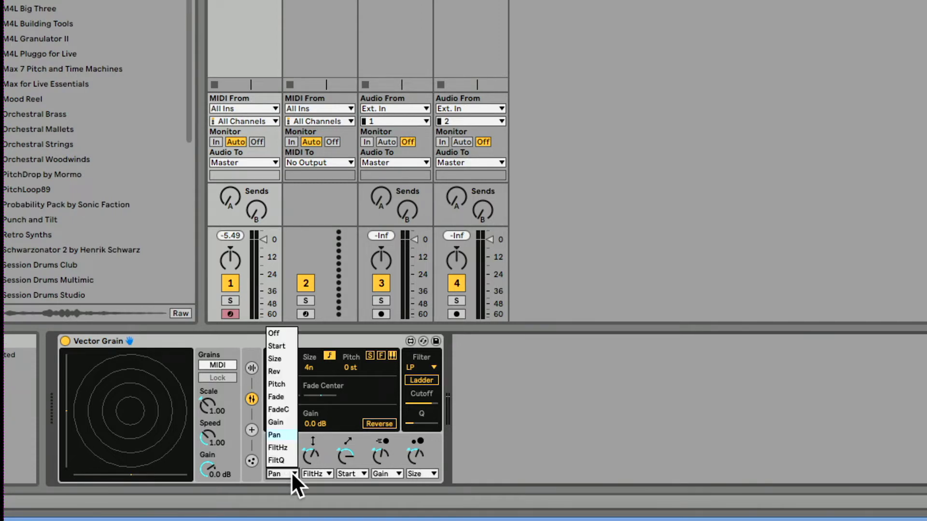
left_click(300, 442)
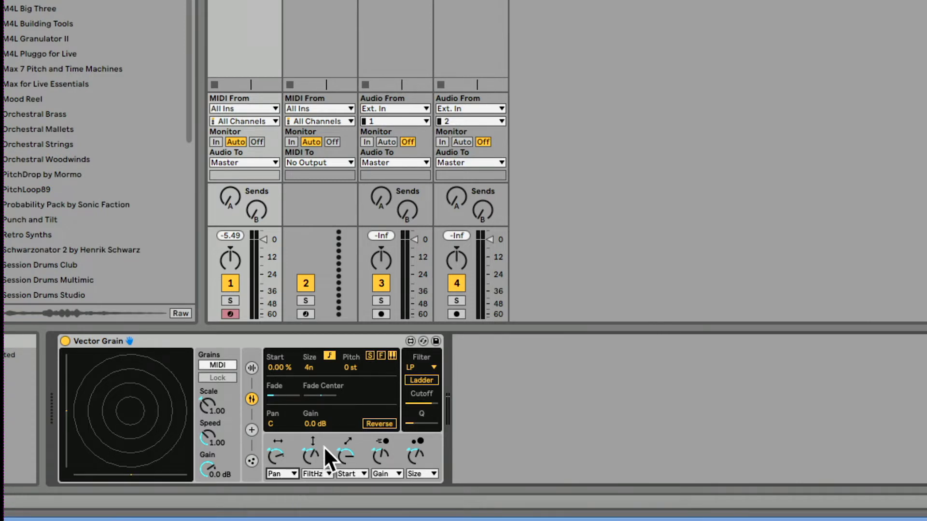
left_click(319, 473)
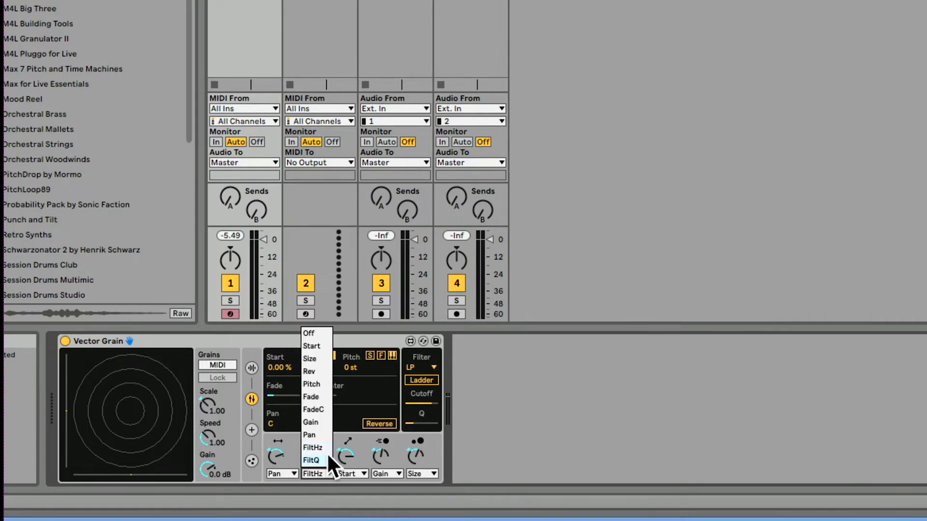
left_click(336, 436)
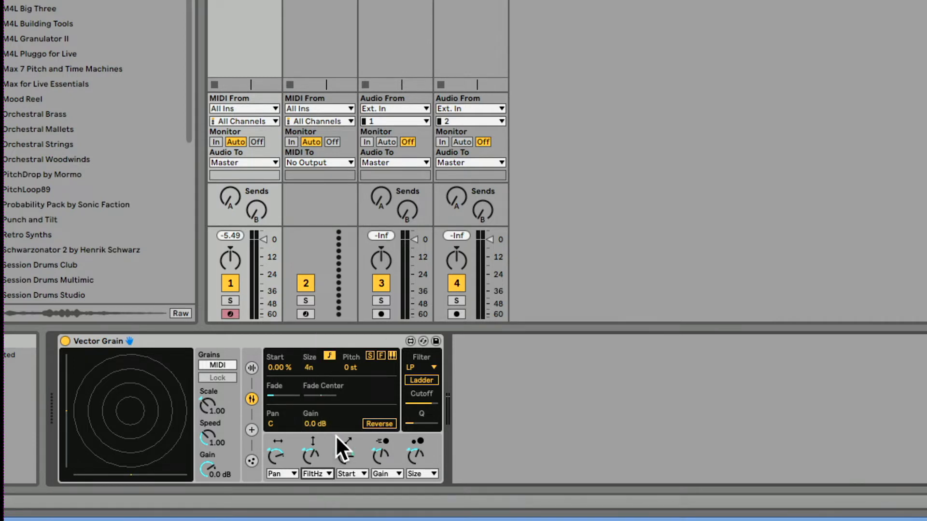
left_click(361, 472)
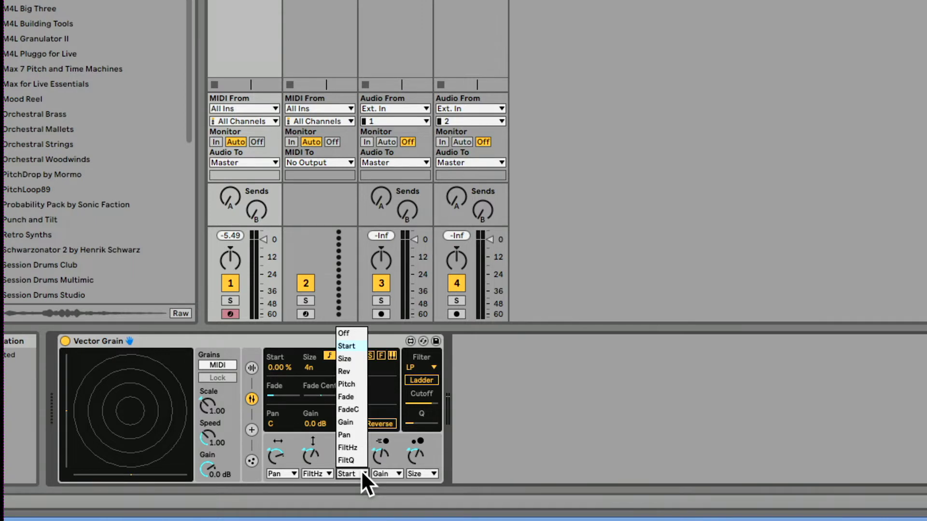
left_click(327, 434)
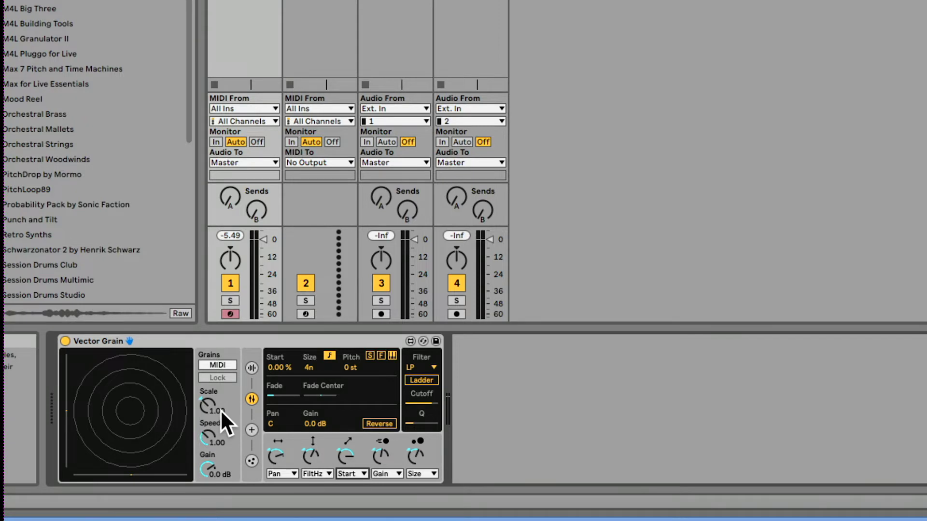
Set Grains to 1, review the sample, grain parameter and Attractor settings, and return Grains to MIDI
left_click(225, 365)
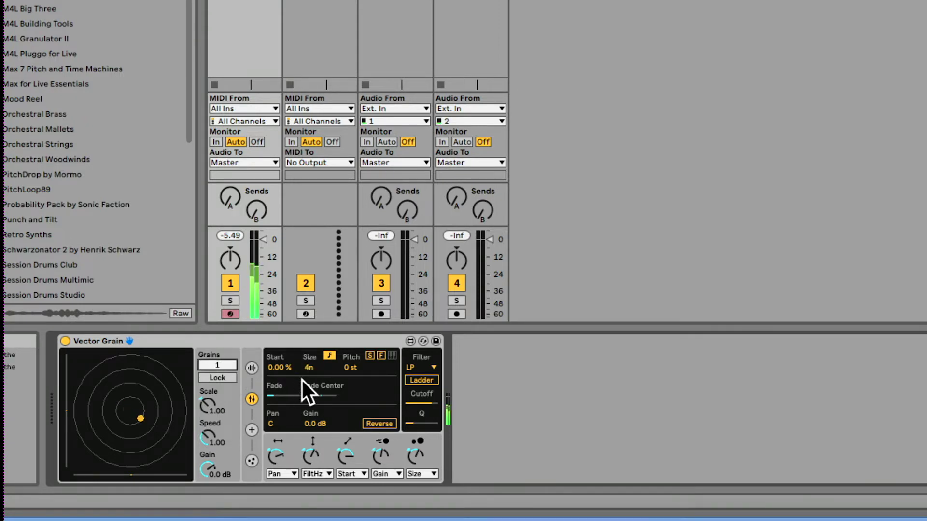
left_click(251, 366)
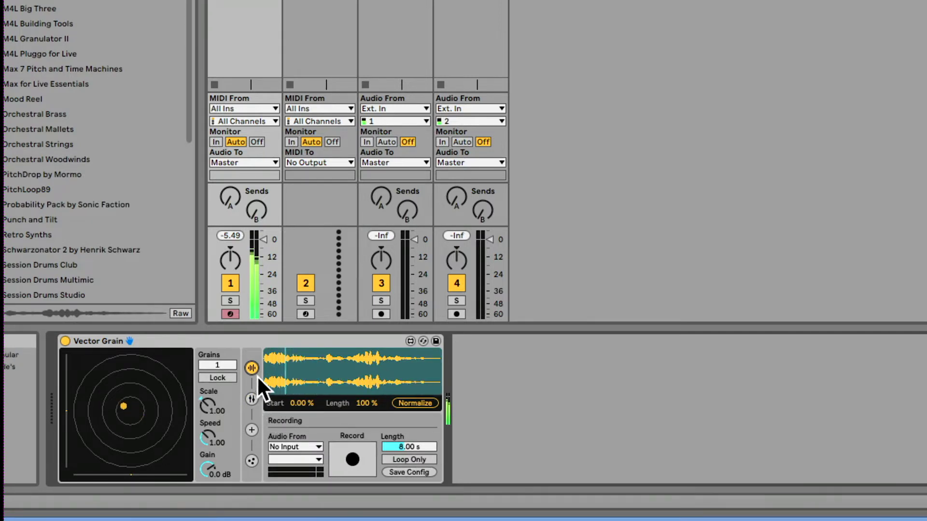
left_click(254, 396)
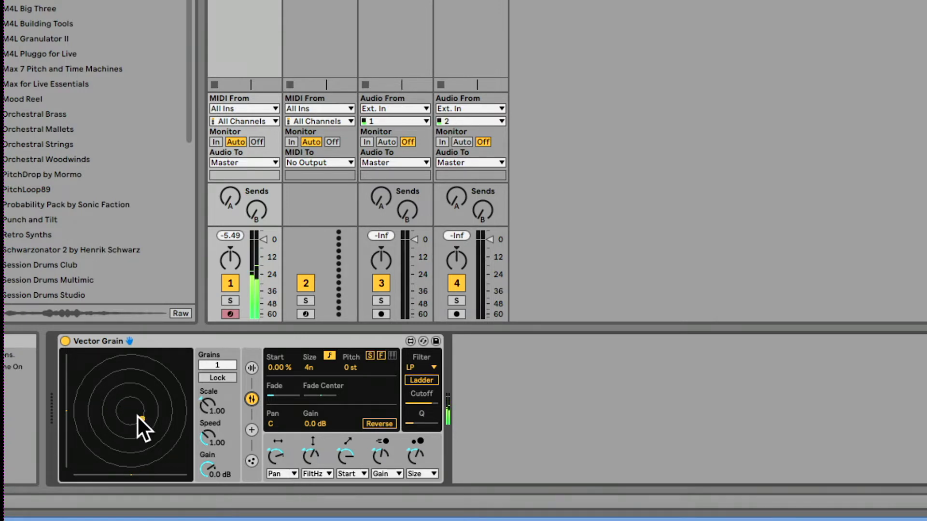
left_click(251, 430)
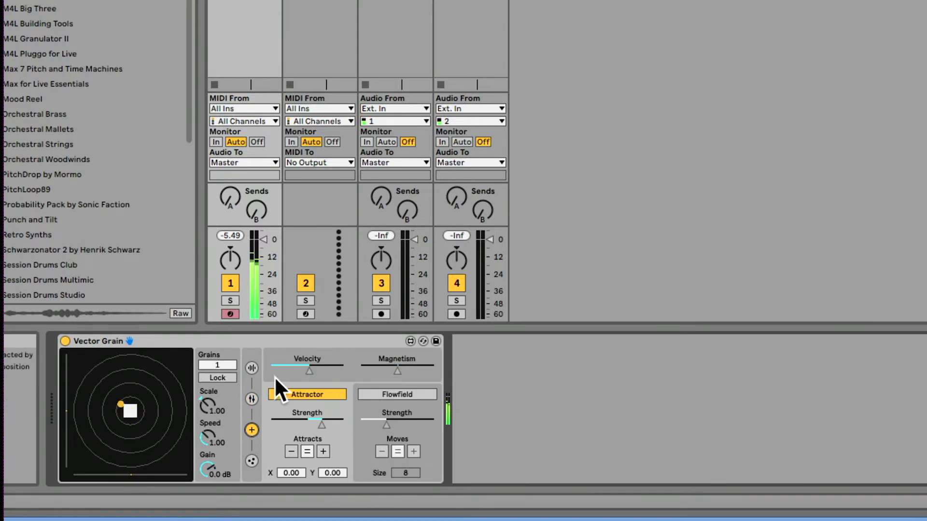
left_click_drag(210, 364, 211, 378)
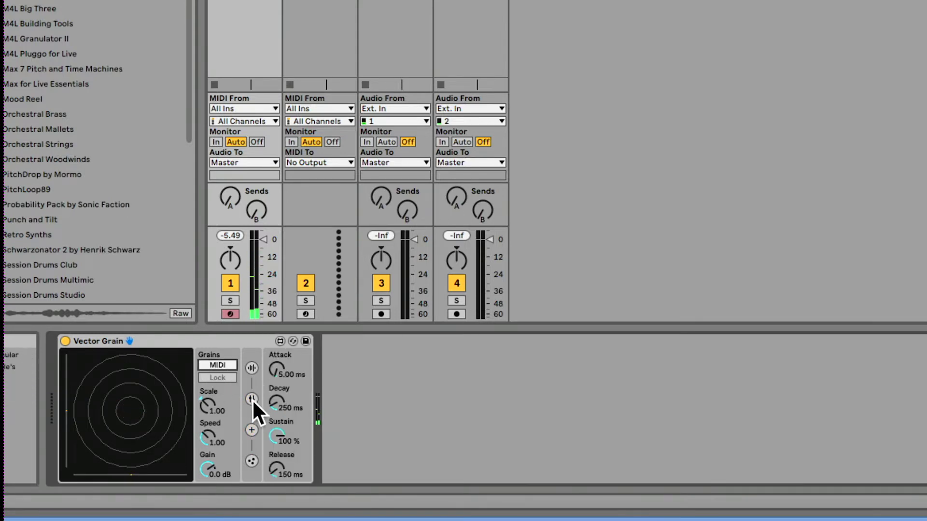
Turn on Vector Grain's Flowfield alongside the Attractor, set Grains to 1, and toggle the Flowfield off and on to compare the motion
left_click(251, 430)
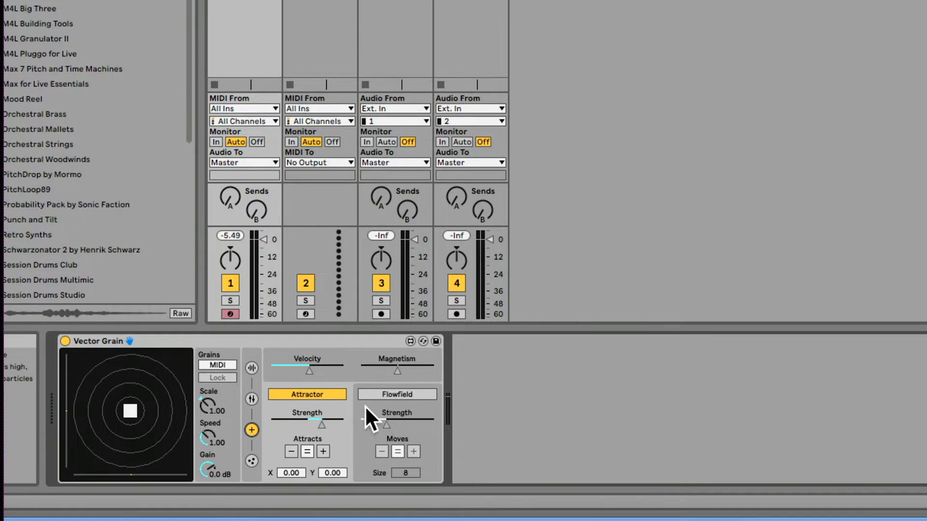
left_click(386, 394)
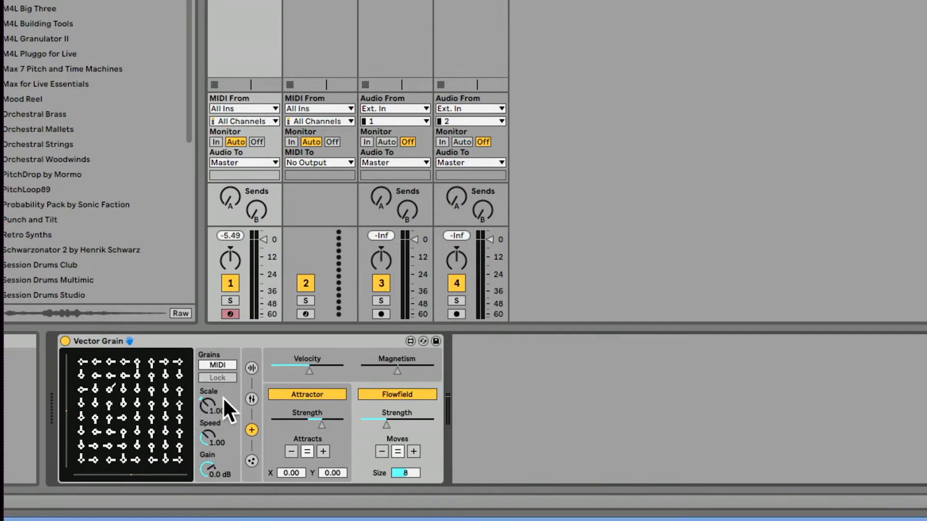
left_click(219, 364)
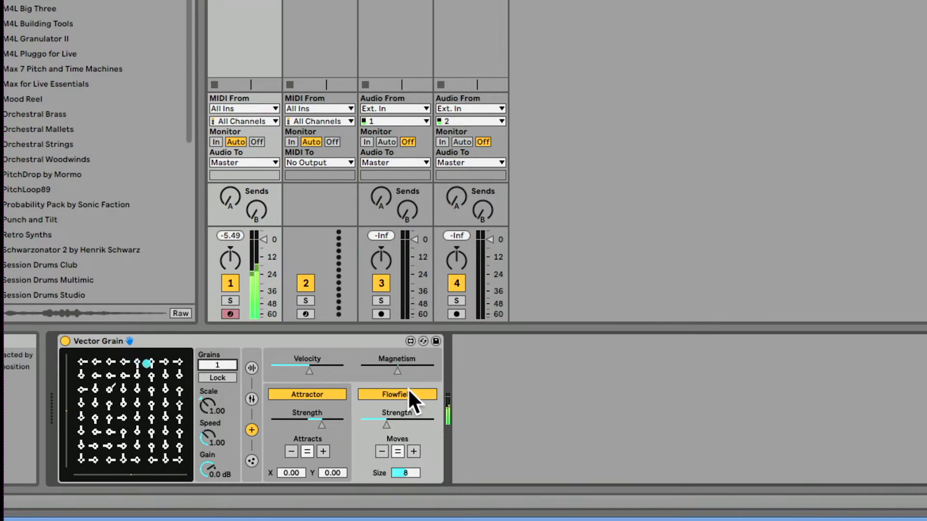
left_click(395, 394)
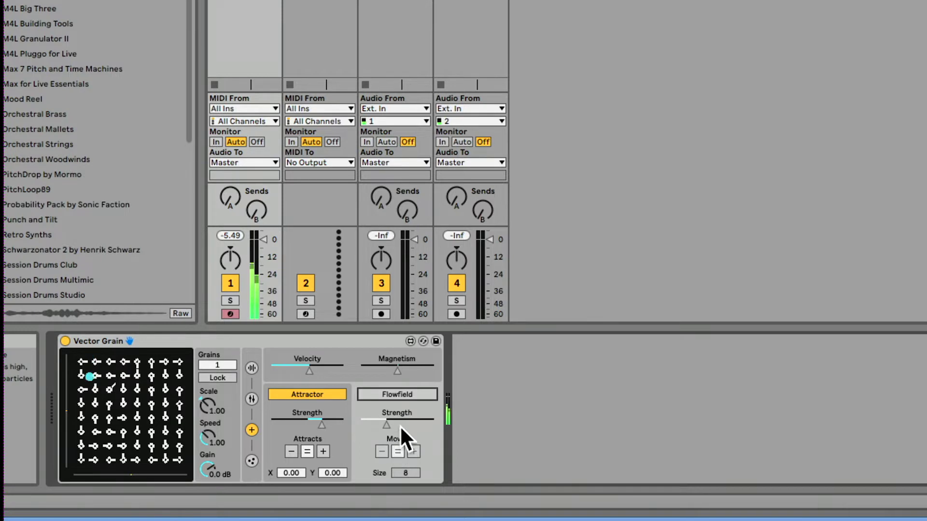
left_click(392, 395)
Try the Flowfield's Strength at maximum, lower it again, and turn the Flowfield off
left_click(387, 424)
left_click_drag(387, 425, 433, 424)
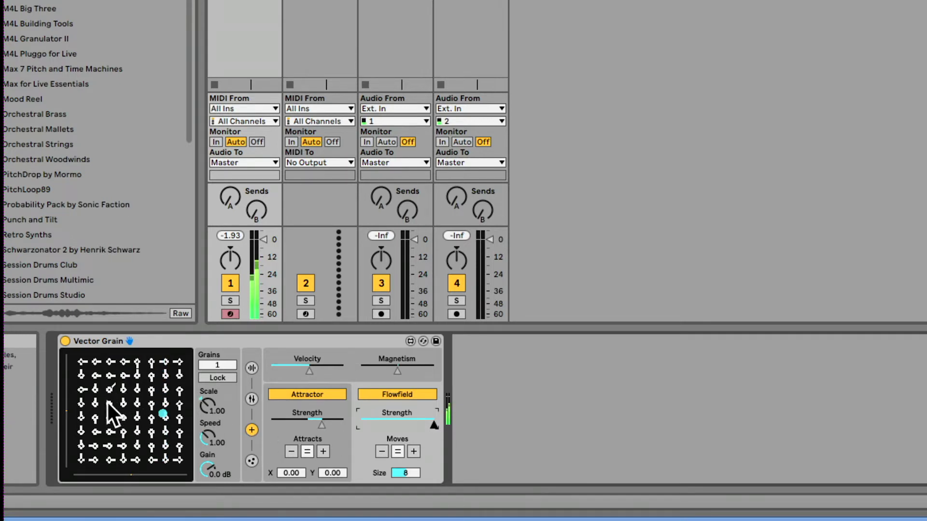
left_click_drag(432, 421, 388, 423)
left_click(390, 393)
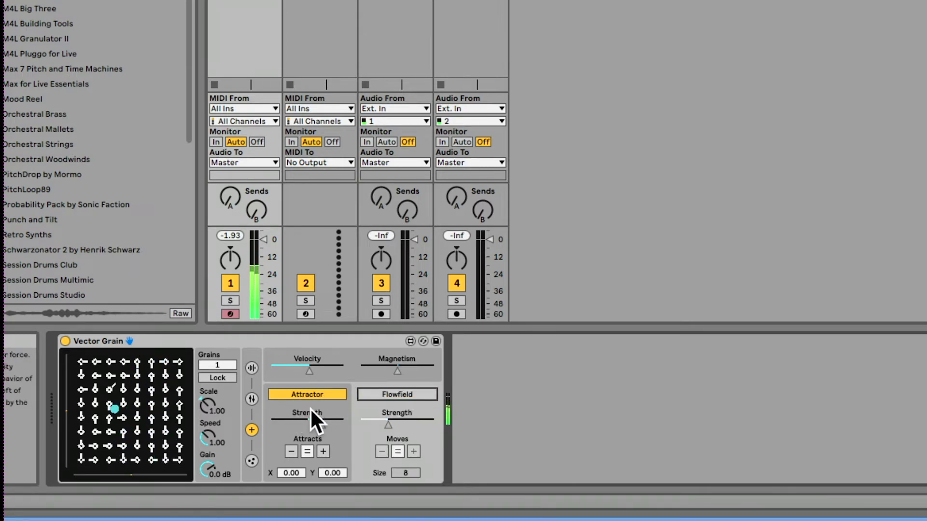
Restart the single grain and switch the Attractor off and back on in the motion settings
mouse_move(219, 365)
left_mouse_down()
mouse_move(219, 375)
mouse_move(225, 355)
left_mouse_up()
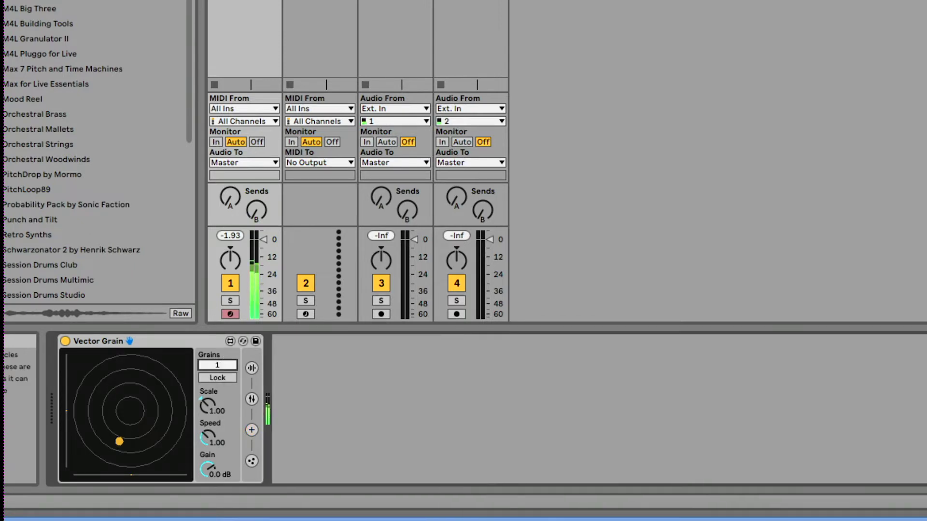
left_click(252, 429)
left_click(310, 392)
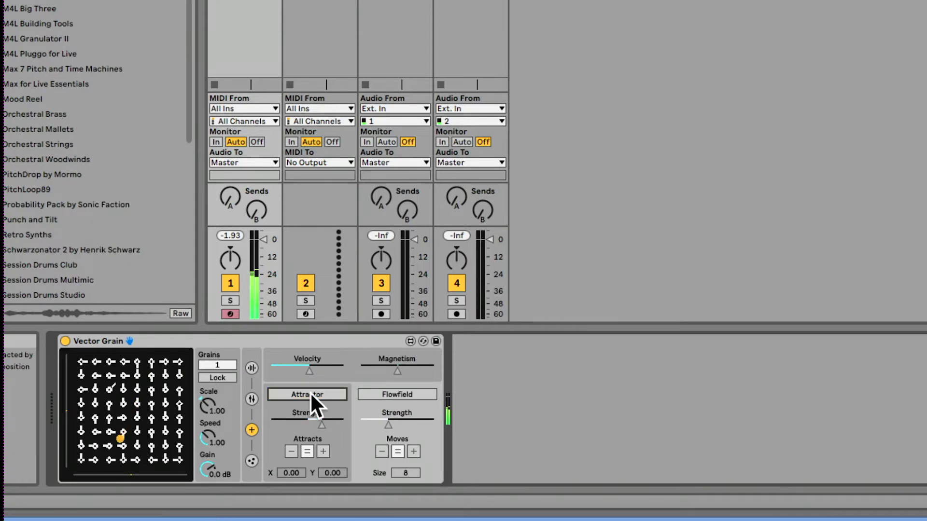
left_click(310, 392)
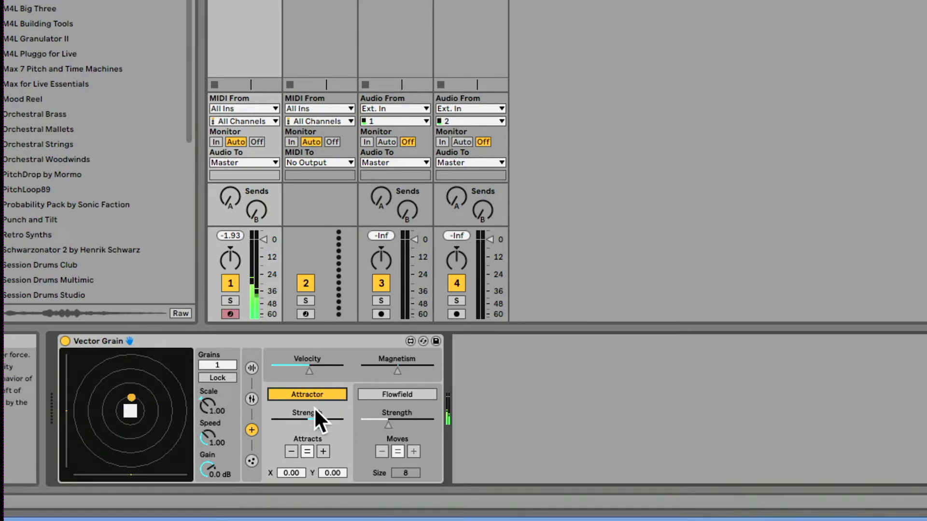
Try the Attractor's Strength at its maximum and minimum, and bring it back towards the center
left_click_drag(317, 415, 333, 413)
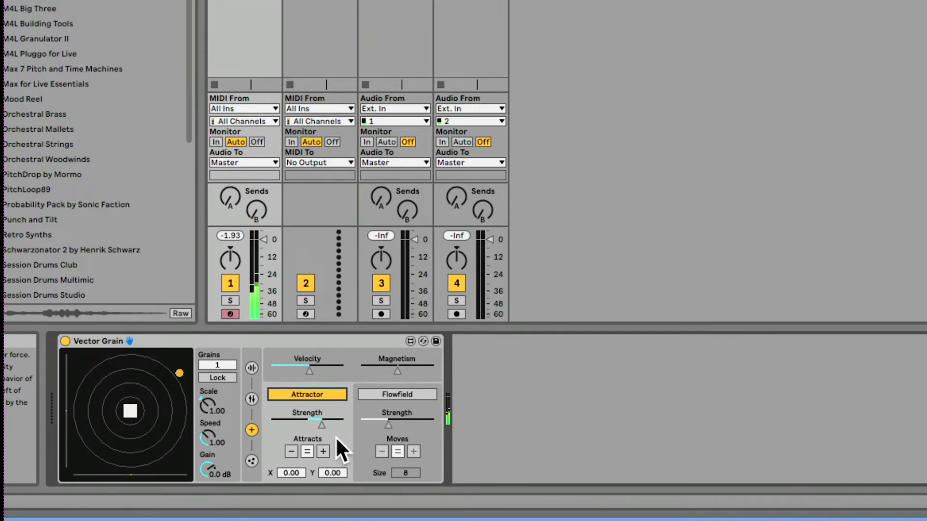
left_click(321, 425)
left_click_drag(323, 424, 340, 424)
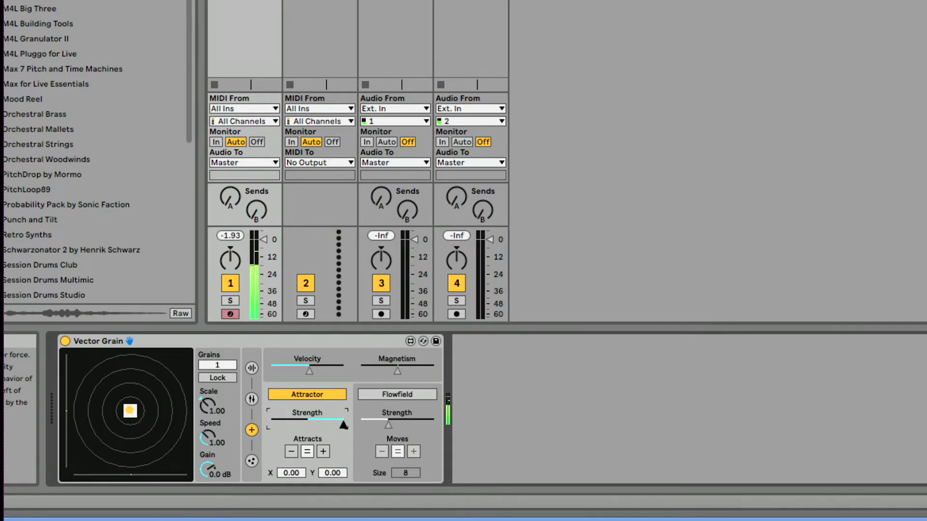
left_click_drag(343, 424, 271, 423)
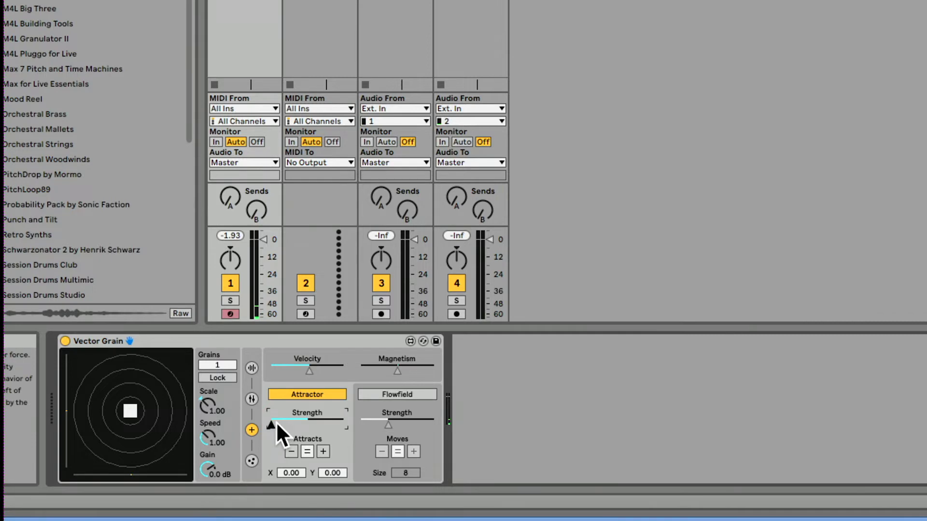
left_click_drag(271, 422, 279, 423)
left_click_drag(270, 425, 273, 425)
Set Grains to 2, adjust the Attractor's Strength to near the center, and turn the Attractor off
left_click(219, 365)
left_click_drag(218, 365, 218, 360)
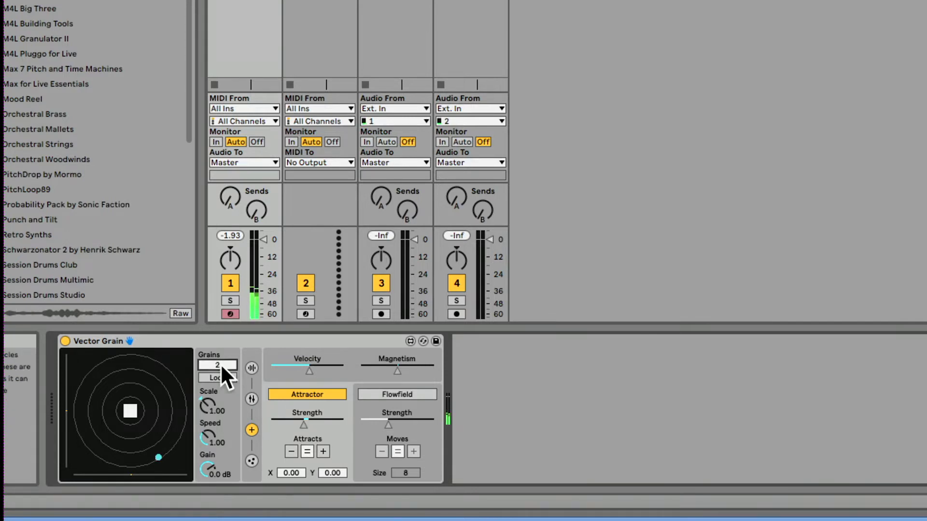
left_click(303, 422)
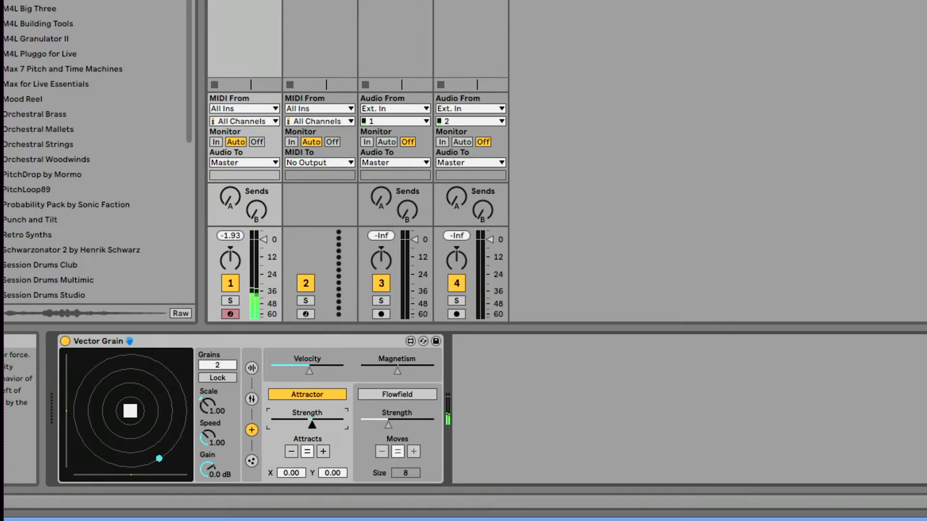
left_click(299, 394)
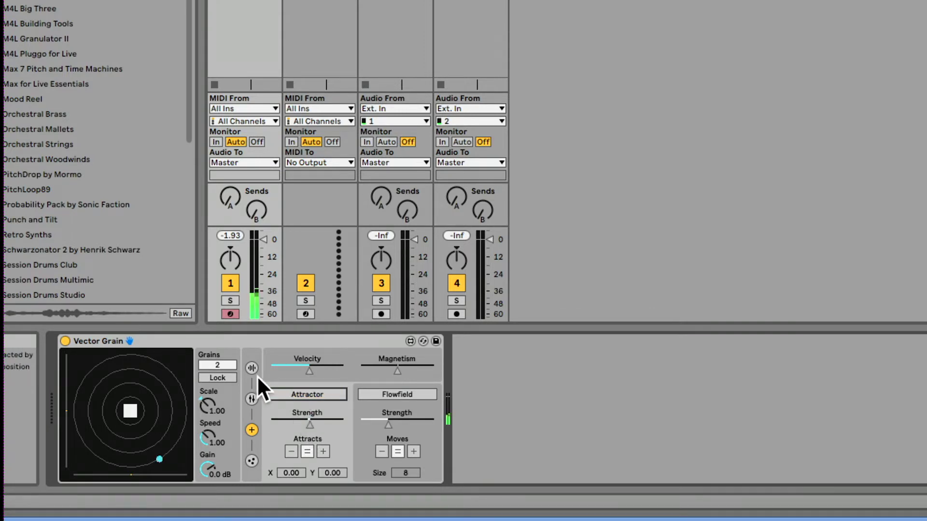
Set Grains to 3, view the grain parameters, and turn the Attractor back on in the motion settings
left_click(252, 428)
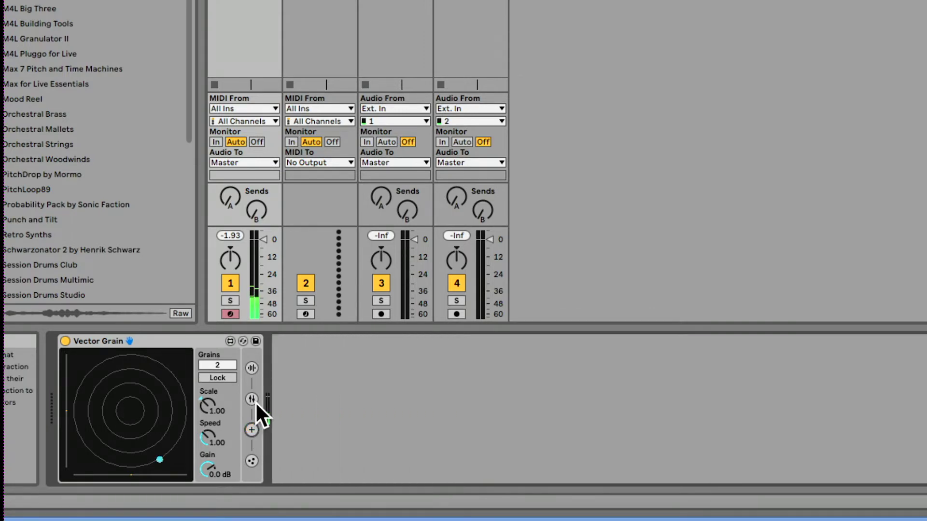
left_click(251, 429)
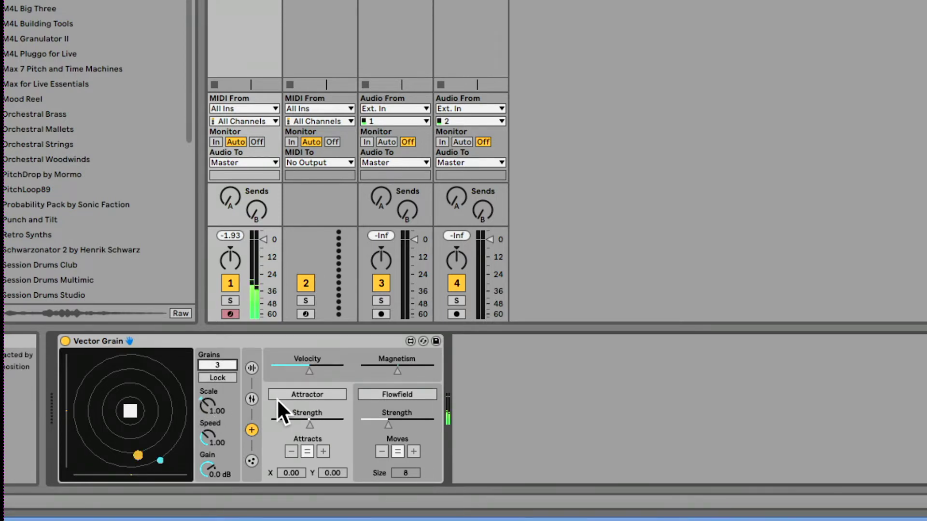
left_click(252, 398)
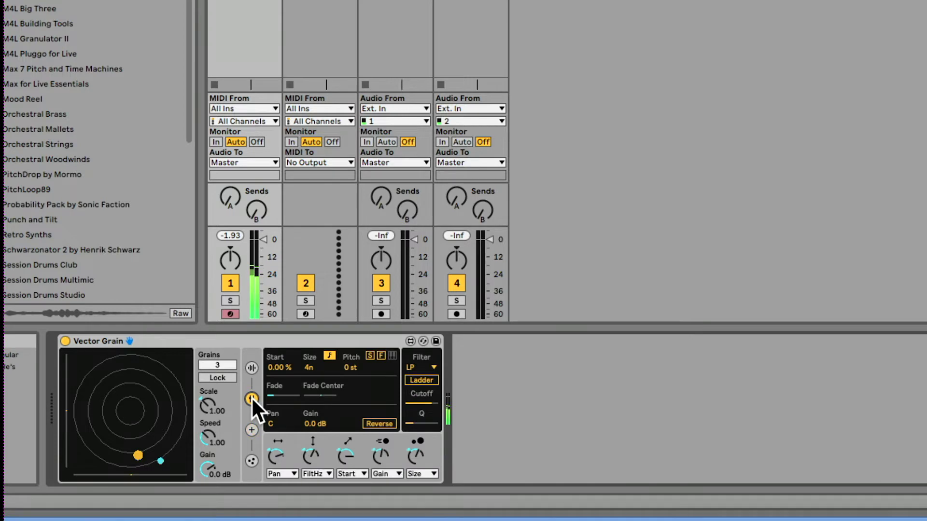
left_click(251, 428)
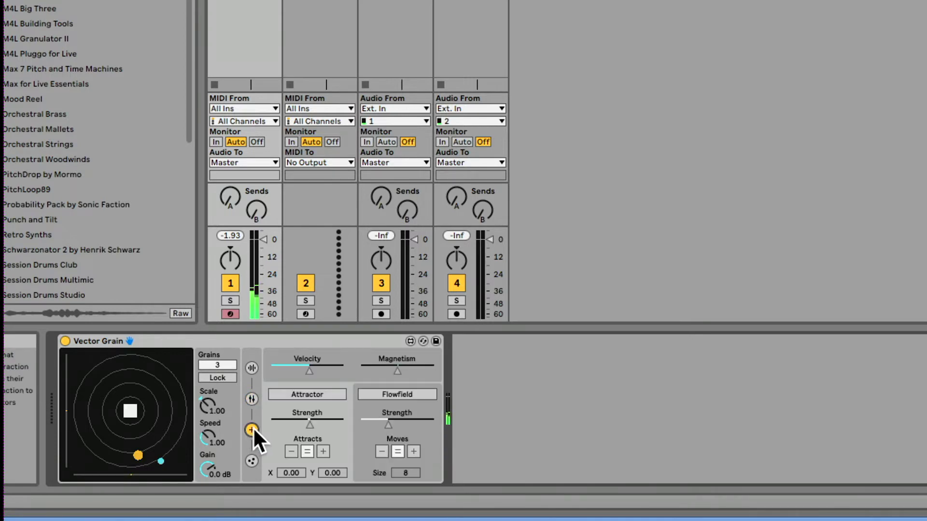
left_click(306, 394)
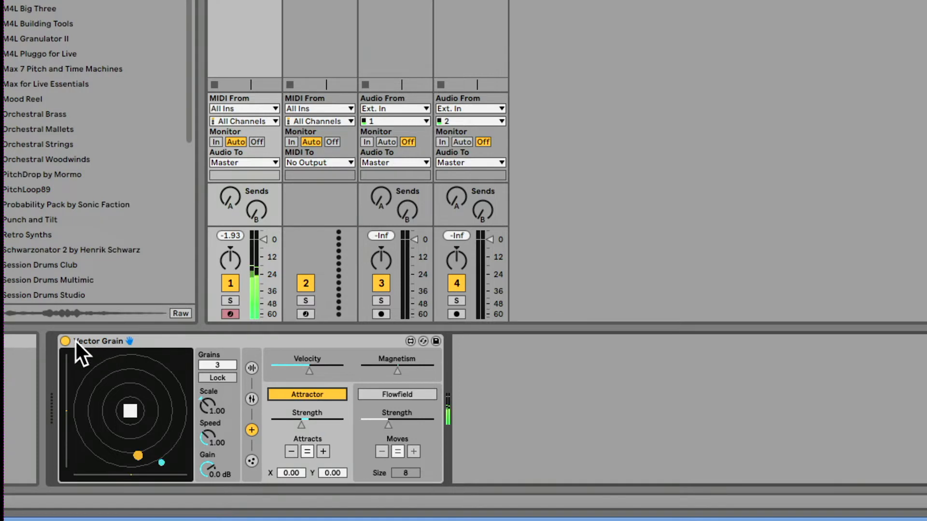
Delete Vector Grain from the first MIDI track and load a fresh instance from the Inspired by Nature pack's Instruments folder
left_click(100, 341)
key("Delete")
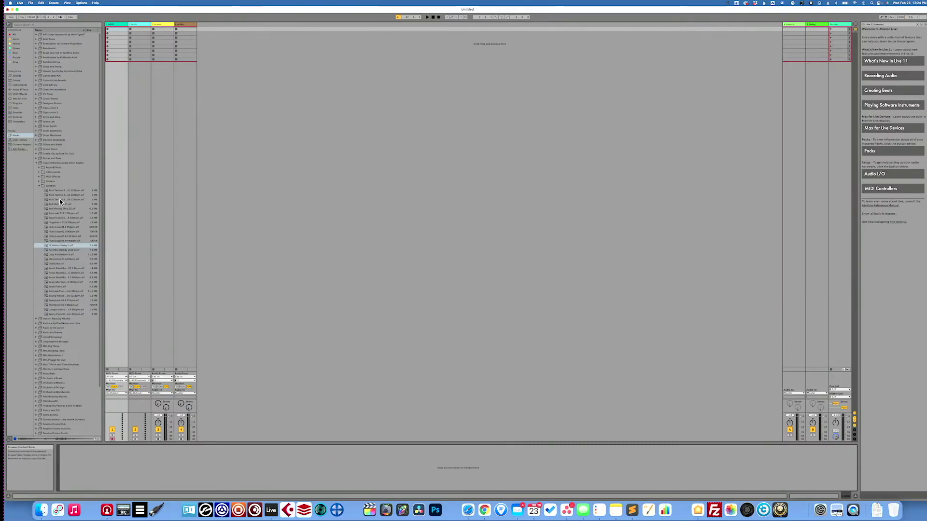
left_click(39, 172)
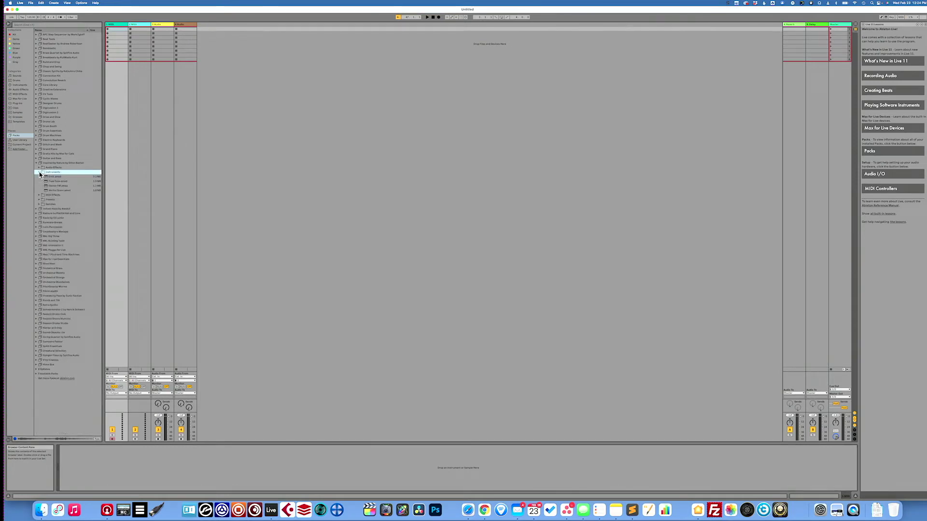
left_click(53, 190)
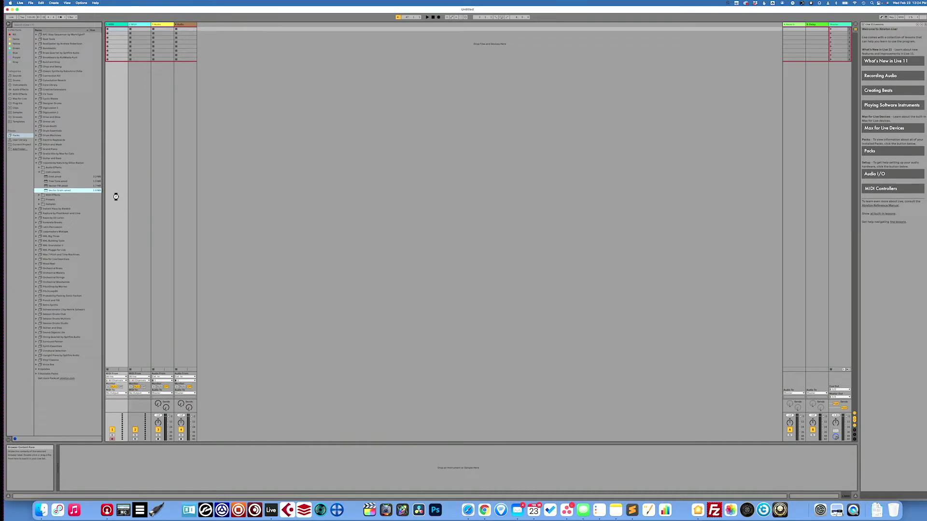
Load a loop from the Inspired by Nature pack's Samples folder into the new Vector Grain
left_click(39, 204)
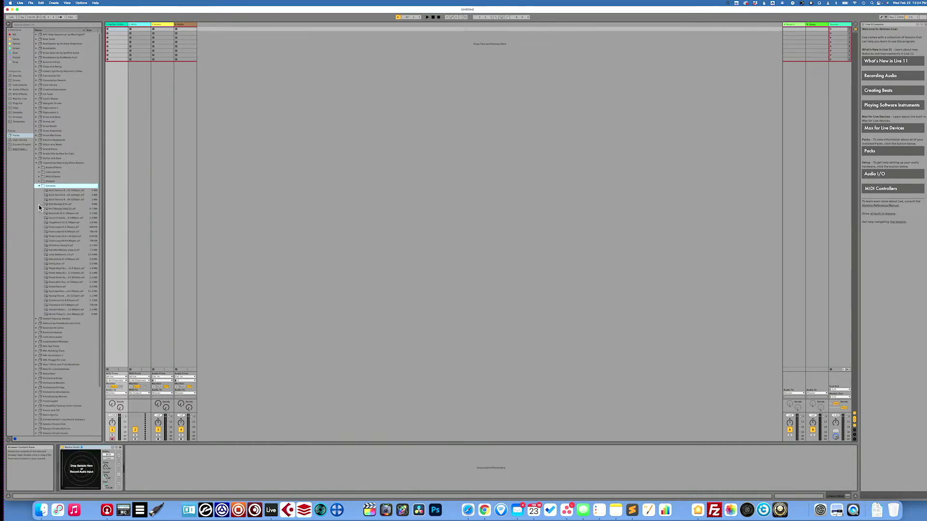
left_click(62, 236)
left_click_drag(62, 236, 84, 471)
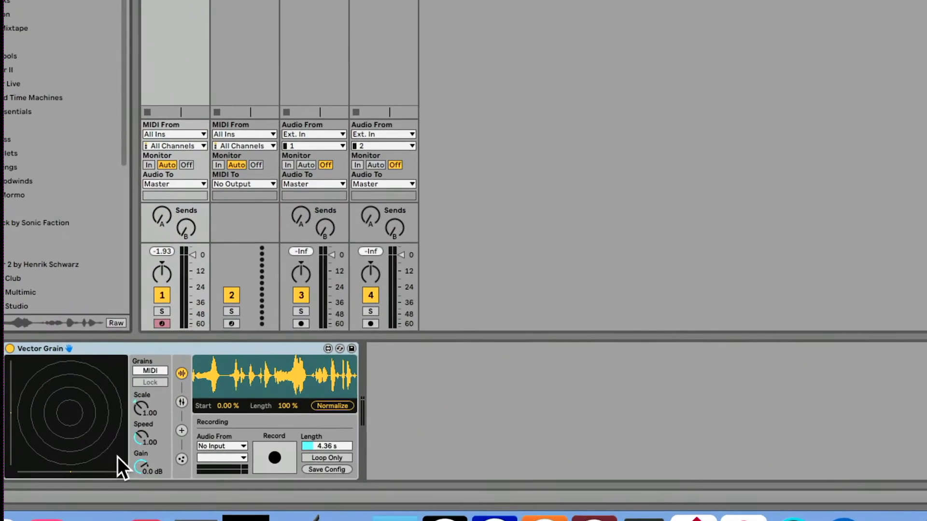
Set Grains to 3 with the Attractor on, and view the three grains in the sample display
left_click(182, 430)
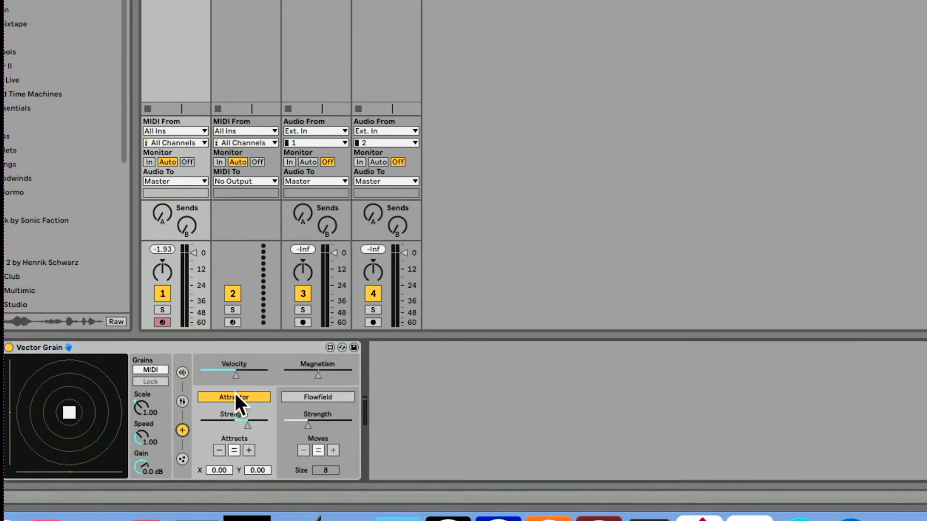
left_click(150, 369)
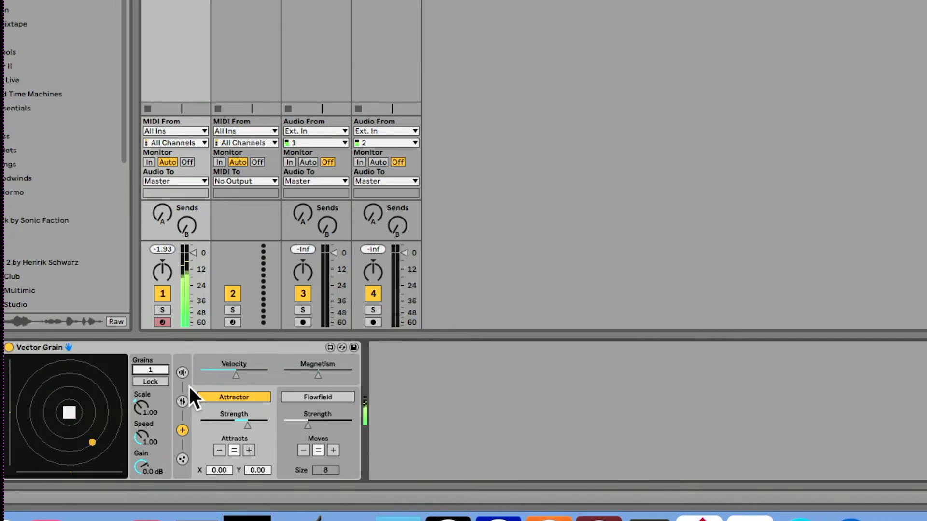
left_click_drag(155, 372, 156, 370)
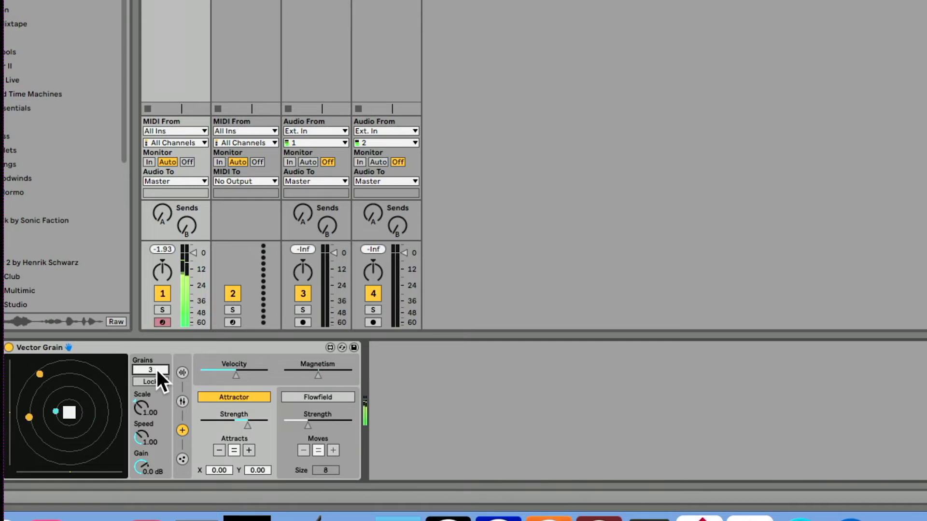
left_click(182, 372)
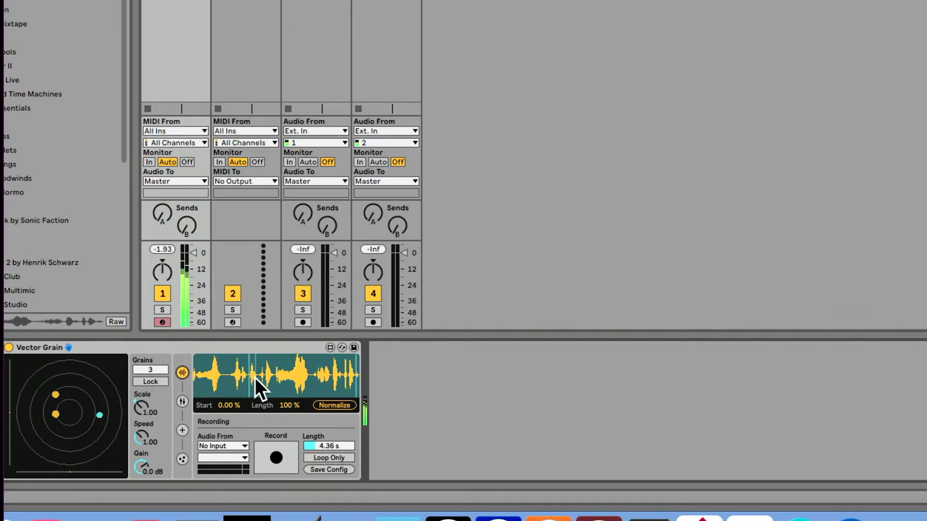
Assign the vertical modulation slot to Rev, the diagonal one to Gain and the fourth one to Pitch, and view the sample display
left_click(182, 401)
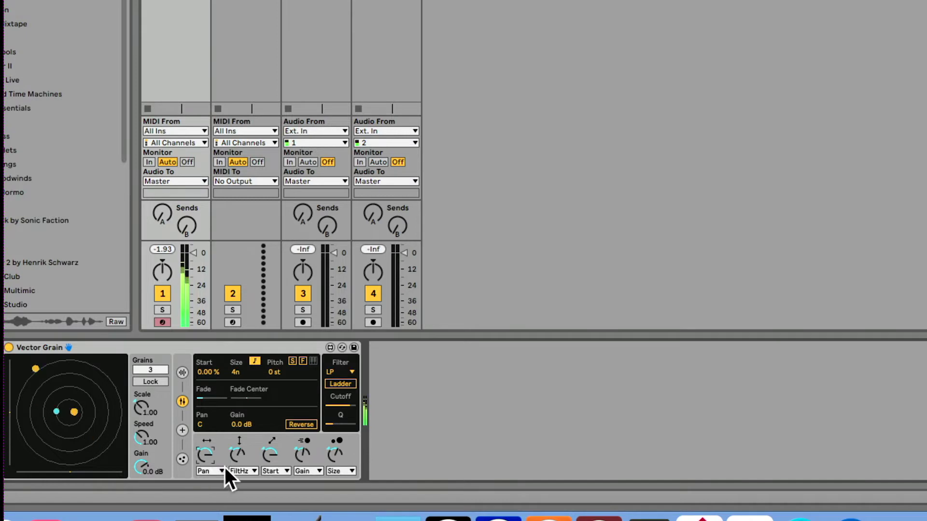
left_click(253, 470)
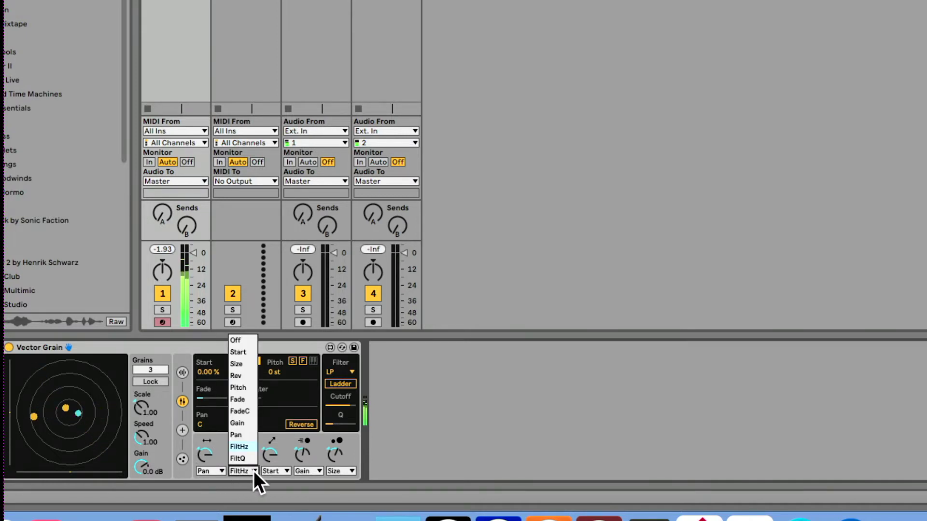
left_click(242, 375)
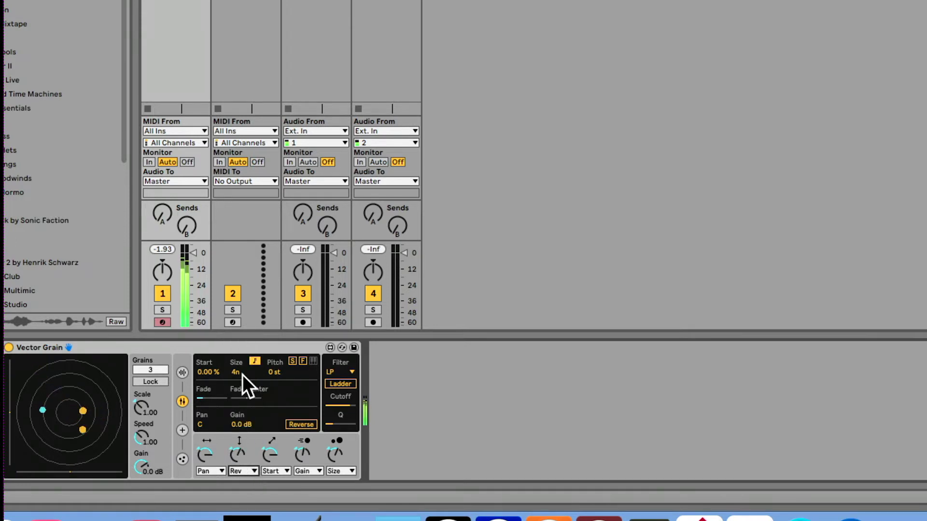
left_click(283, 470)
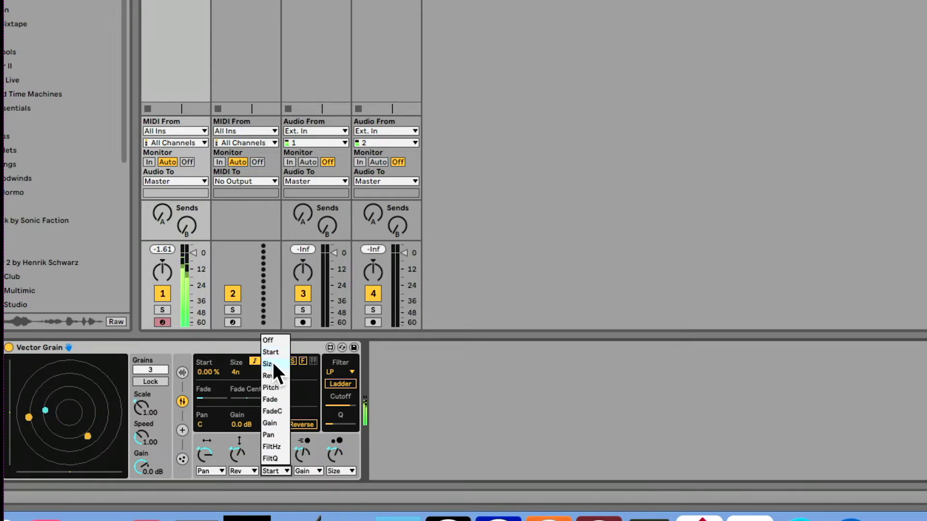
left_click(278, 421)
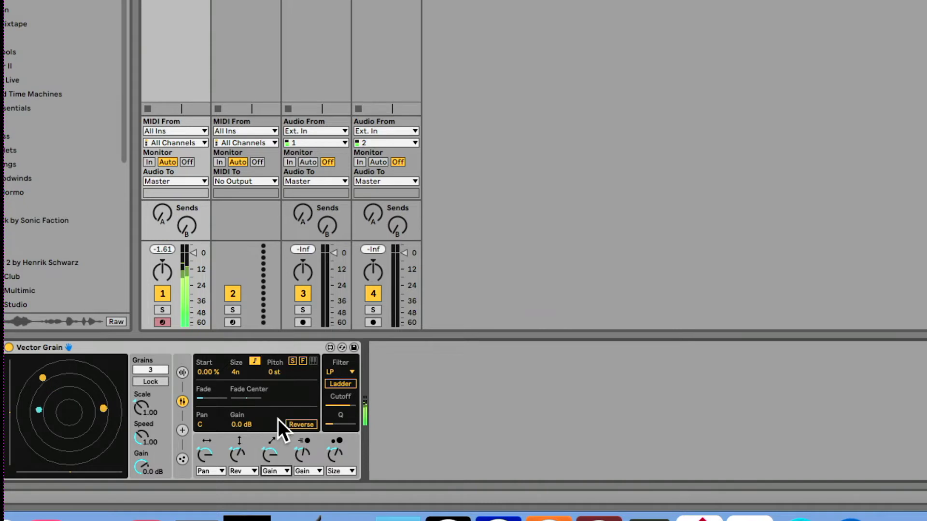
left_click(319, 471)
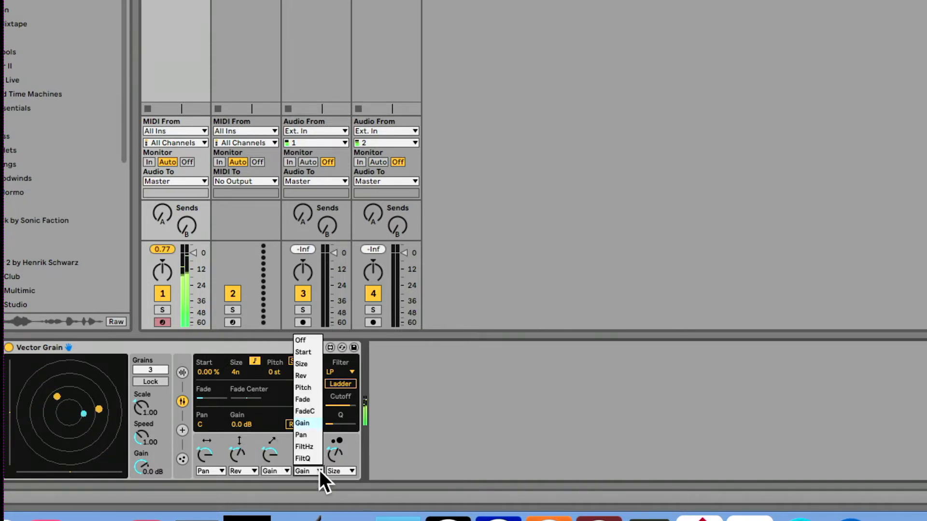
left_click(307, 387)
left_click(309, 453)
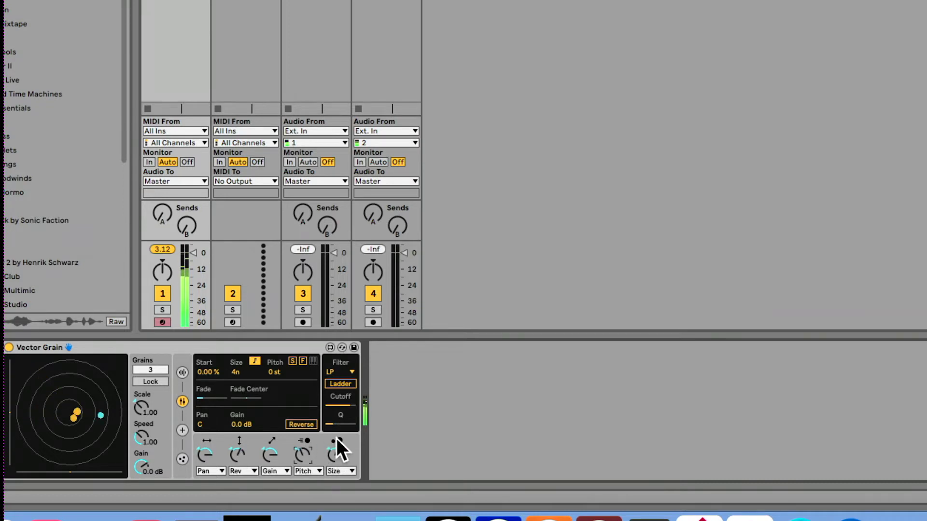
left_click(182, 372)
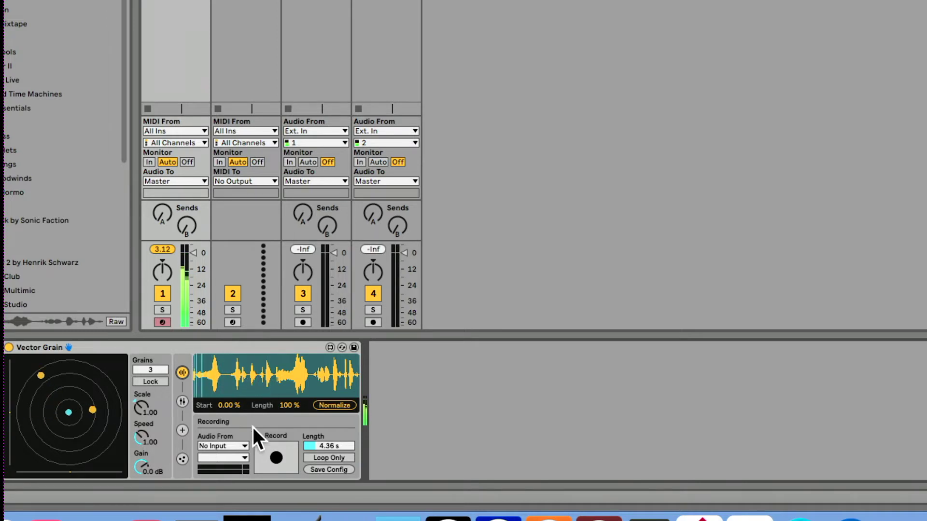
Sweep the Attractor Strength to the negative and positive sides in the motion settings, and leave it near the centre
left_click(182, 430)
left_click_drag(248, 422, 235, 423)
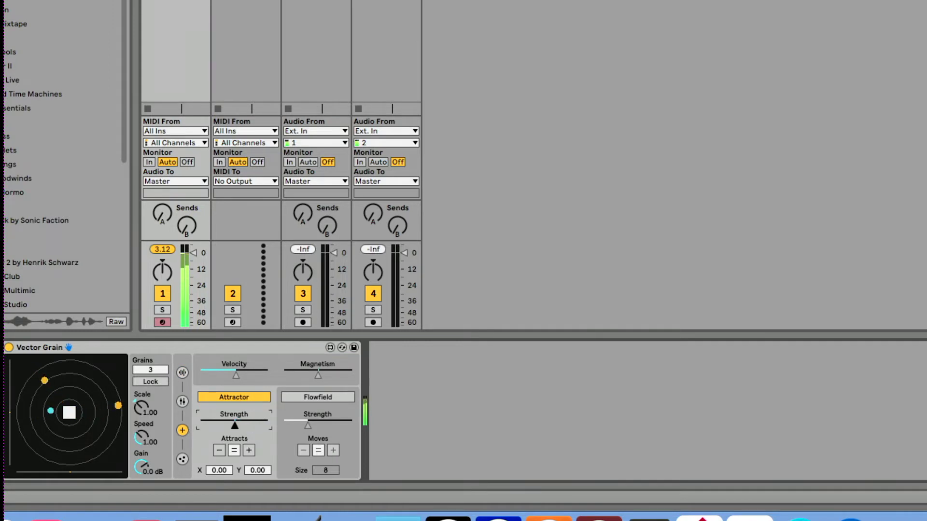
left_click_drag(234, 423, 220, 423)
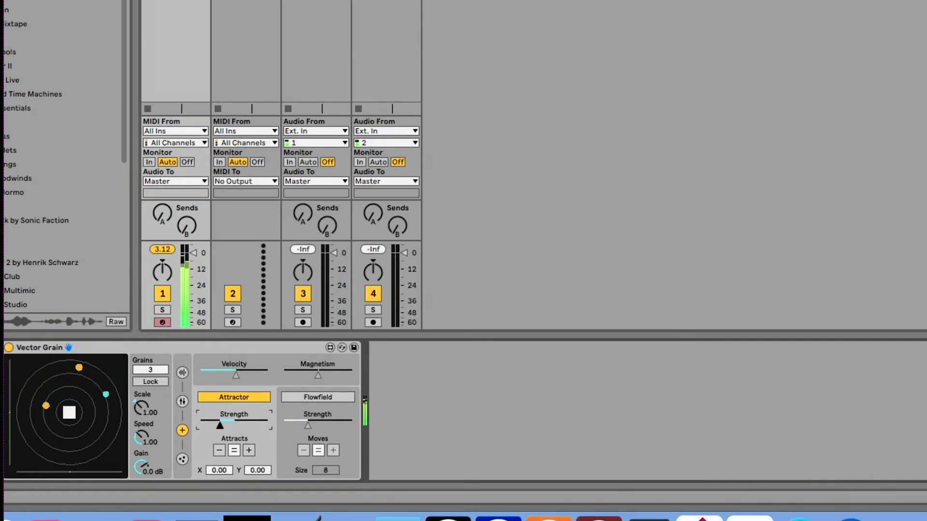
left_click_drag(220, 423, 245, 423)
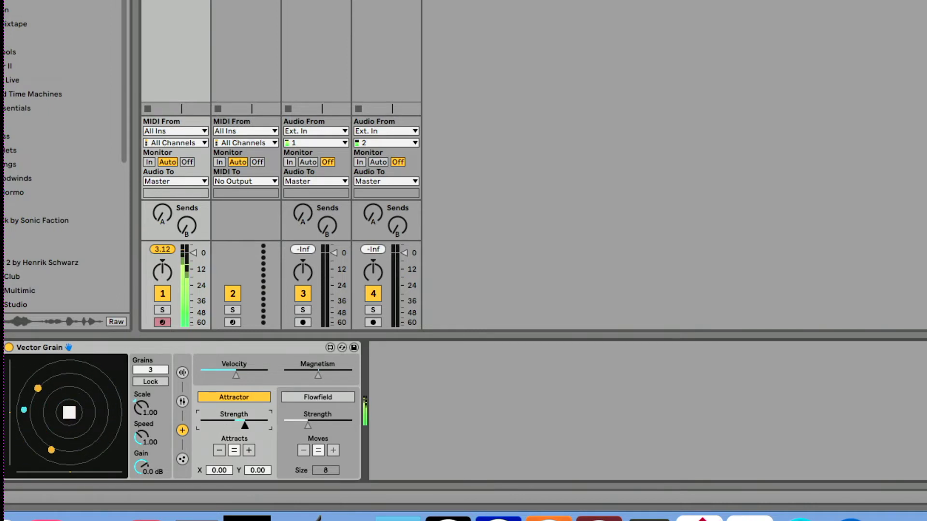
left_click_drag(246, 424, 251, 424)
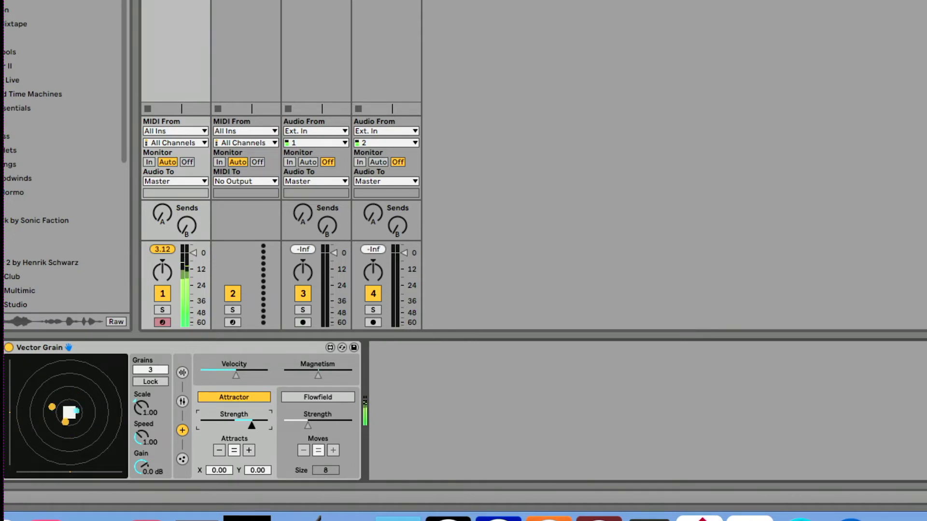
left_click_drag(251, 423, 235, 424)
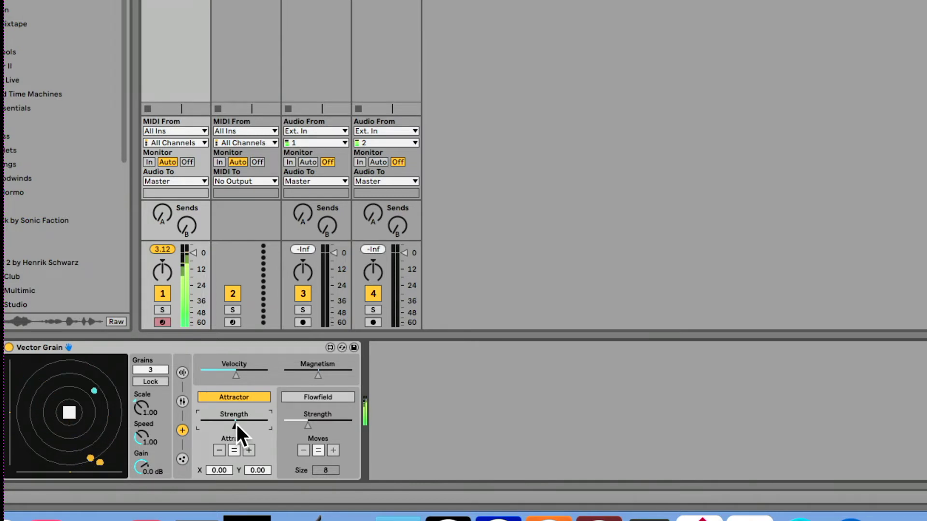
Set Grains to MIDI and show Vector Grain's particle settings with Charge, Mass and Edge
left_click(182, 458)
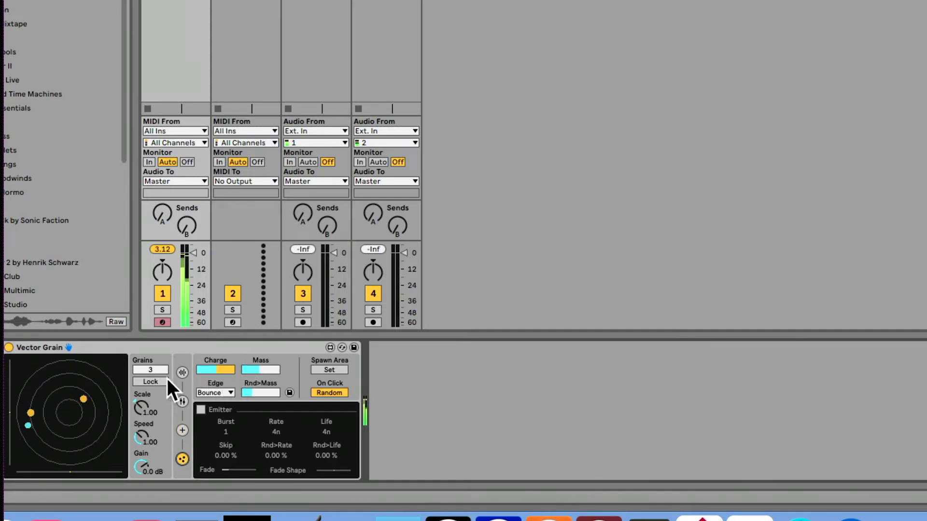
left_click_drag(153, 372, 153, 371)
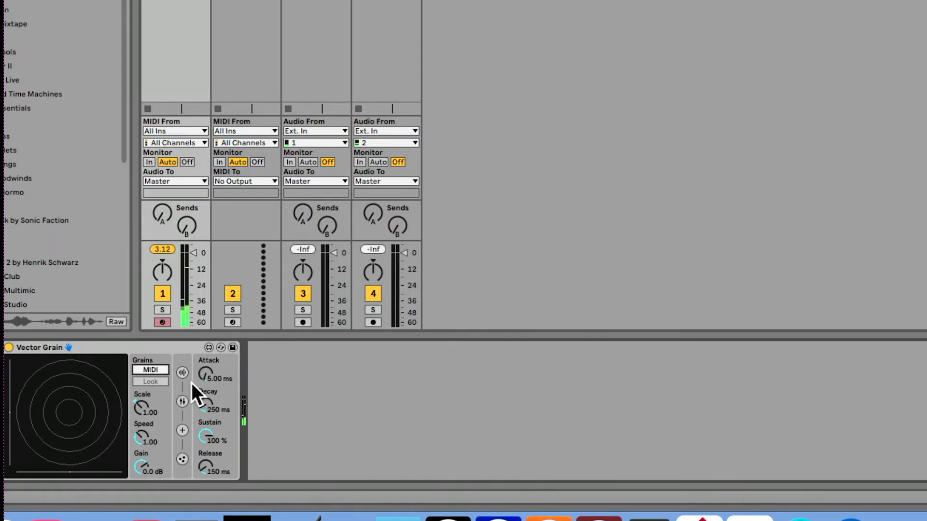
left_click(183, 458)
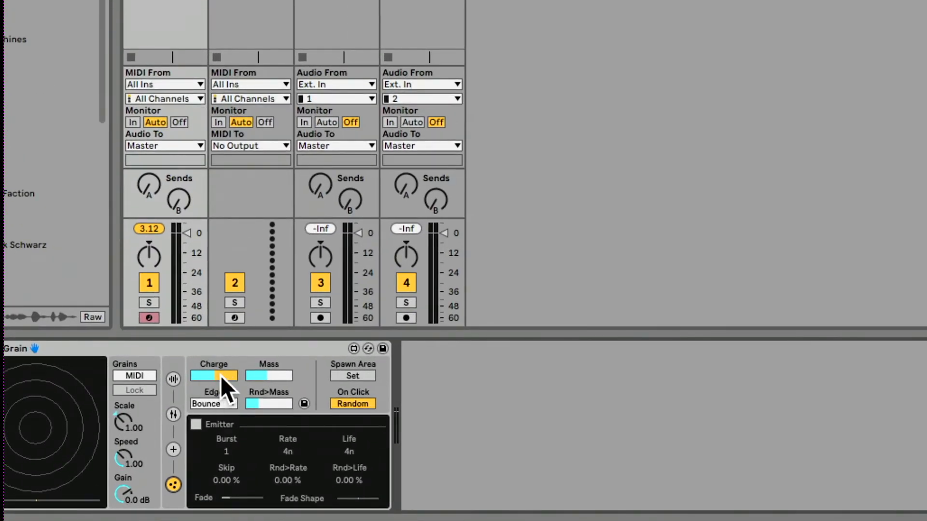
Lower the particles' Charge slightly, check the motion settings, and return to the particle settings
left_click(221, 375)
left_click(174, 449)
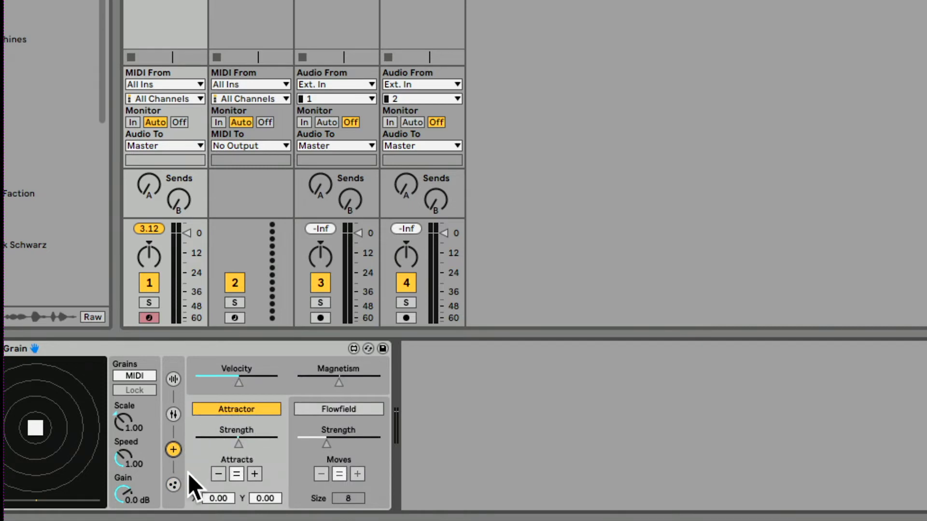
left_click(173, 485)
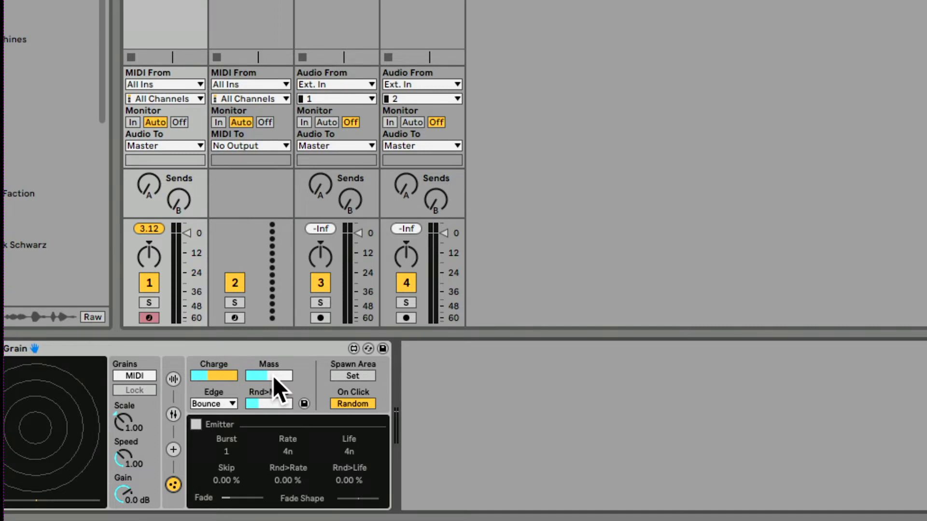
View the Edge options while keeping Bounce, and raise Rnd>Mass to a little above half
left_click(231, 405)
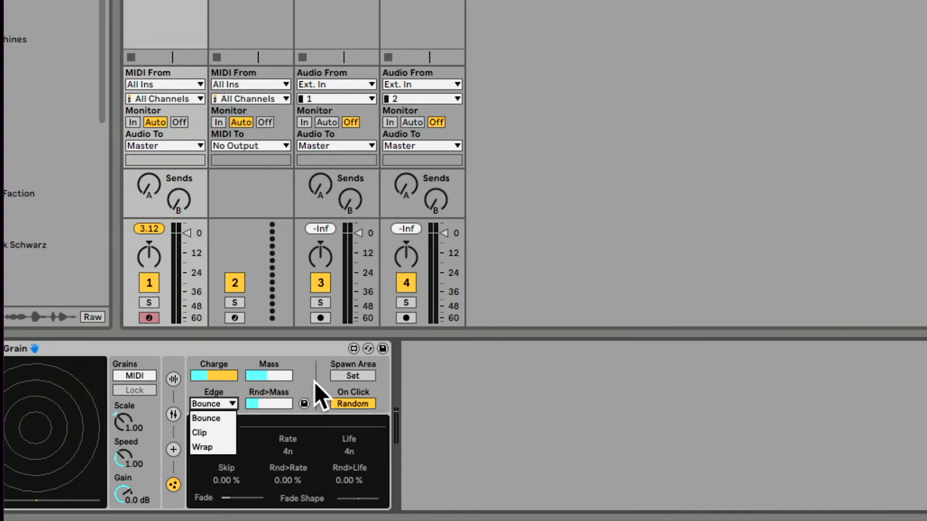
key("Escape")
left_click(279, 403)
left_click_drag(265, 405, 265, 397)
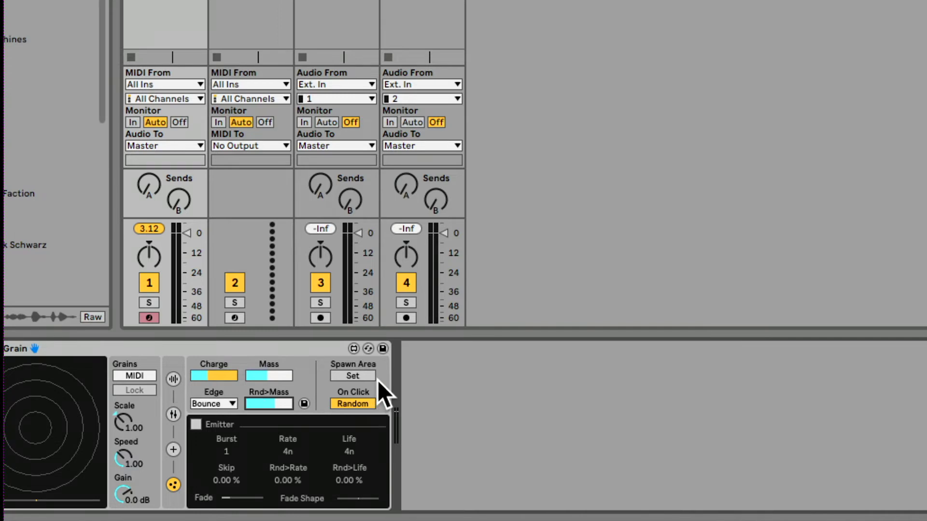
Restrict the Spawn Area to a small rectangle in the grain display's upper-right corner, and set Grains to 4
left_click(354, 377)
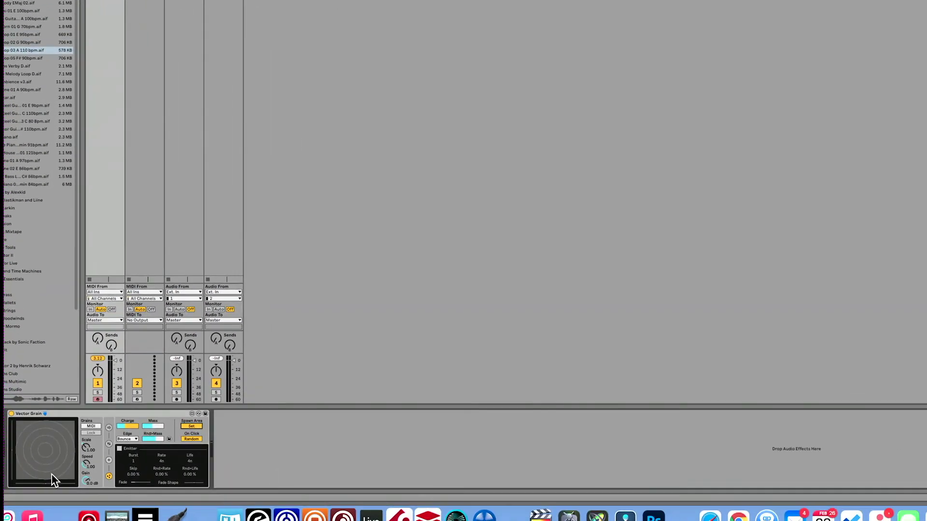
left_click_drag(18, 478, 64, 441)
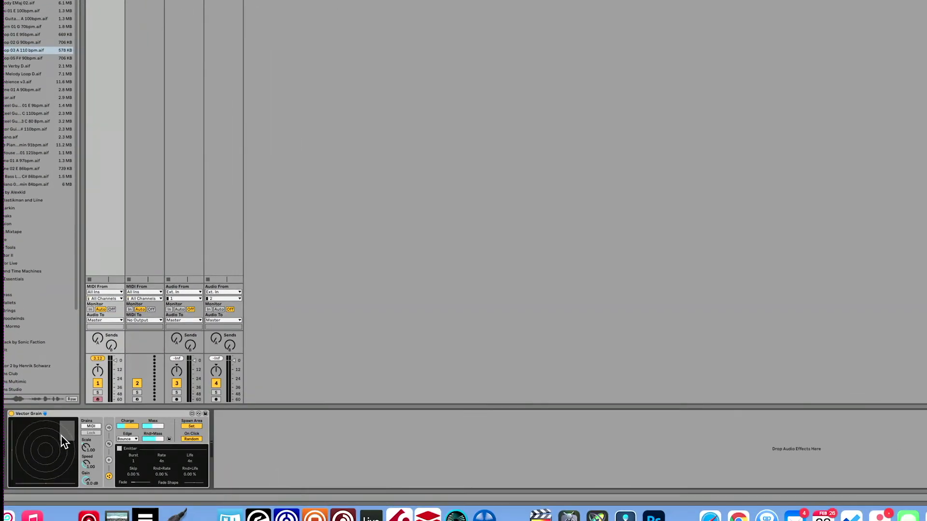
left_click(91, 426)
left_click(92, 427)
Raise the Attractor Strength slightly in the motion settings
left_click(109, 460)
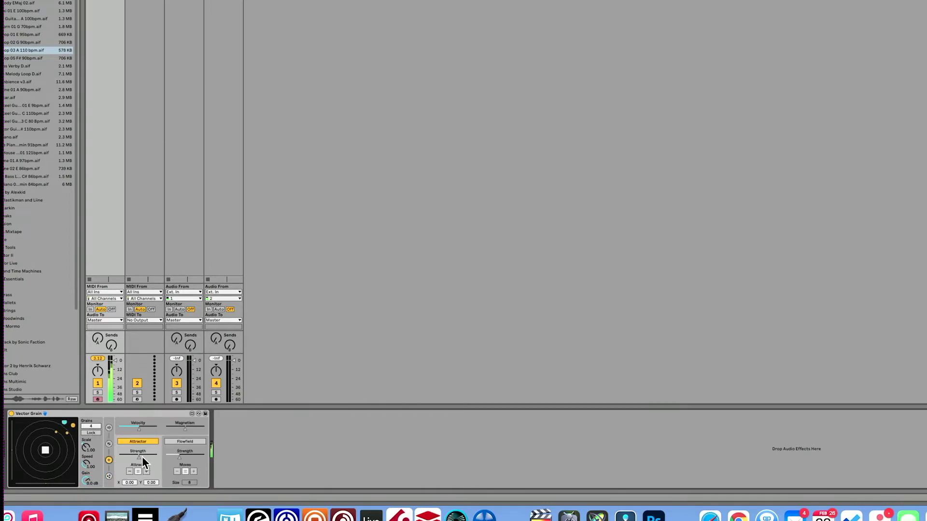
left_click_drag(140, 457, 144, 456)
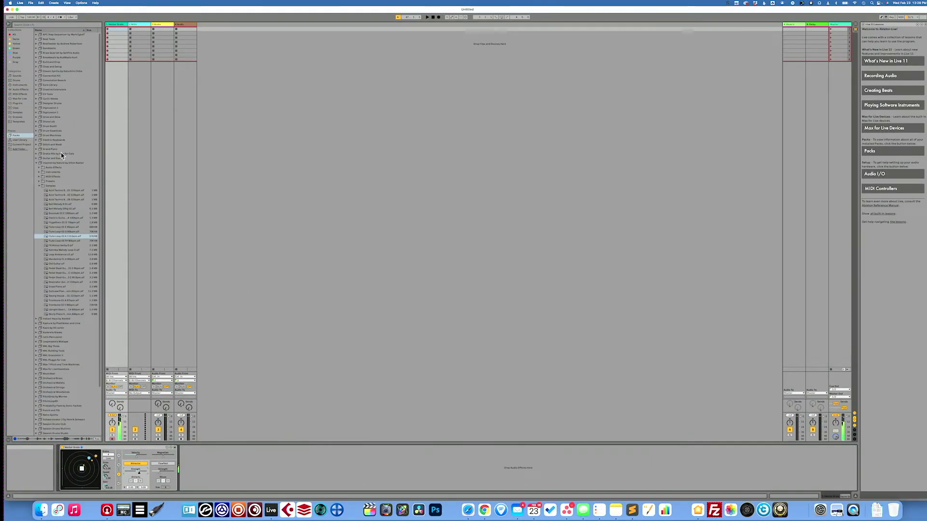
Load the Ballad Reverb preset from the Reverb effect's hall presets after Vector Grain, and select the second MIDI track
left_click(21, 91)
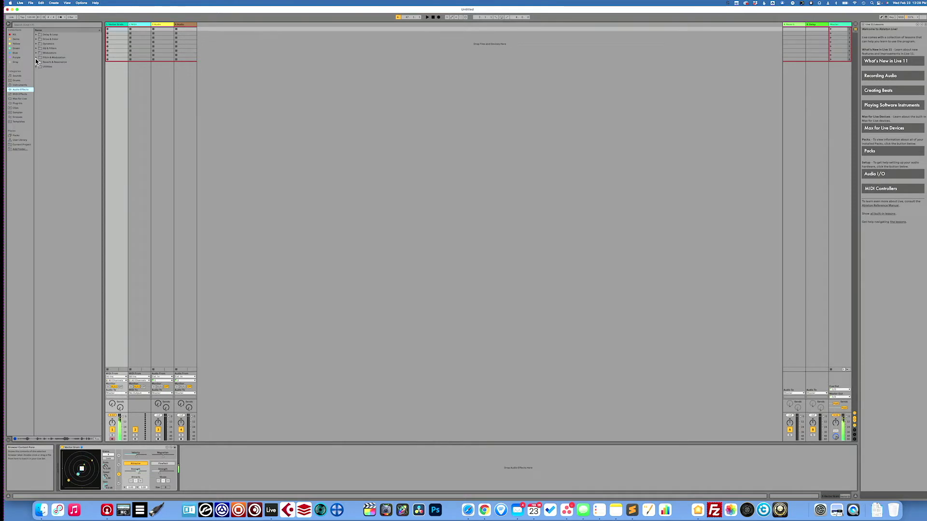
left_click(36, 62)
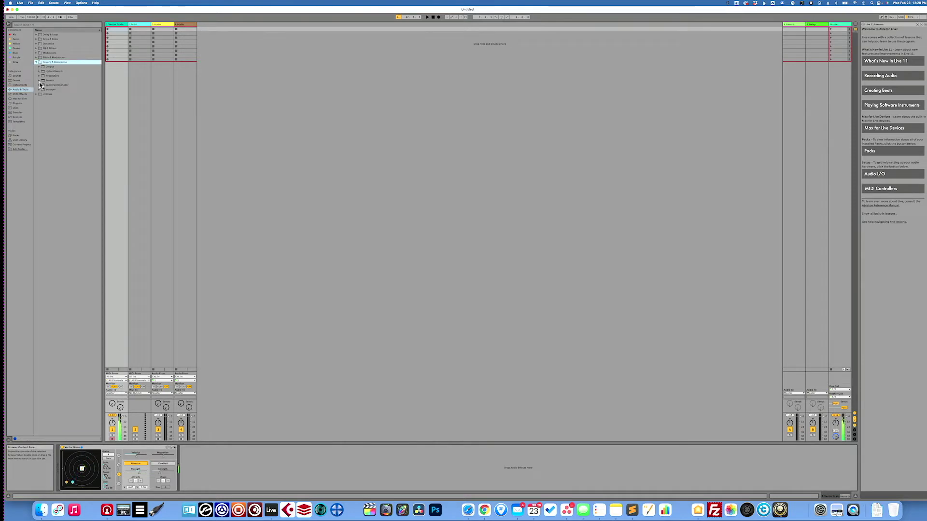
left_click(39, 80)
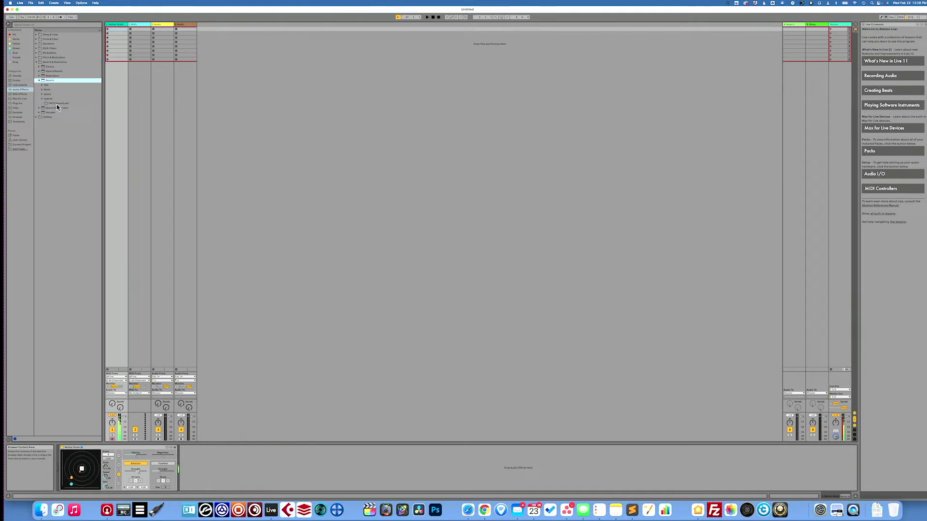
left_click(42, 85)
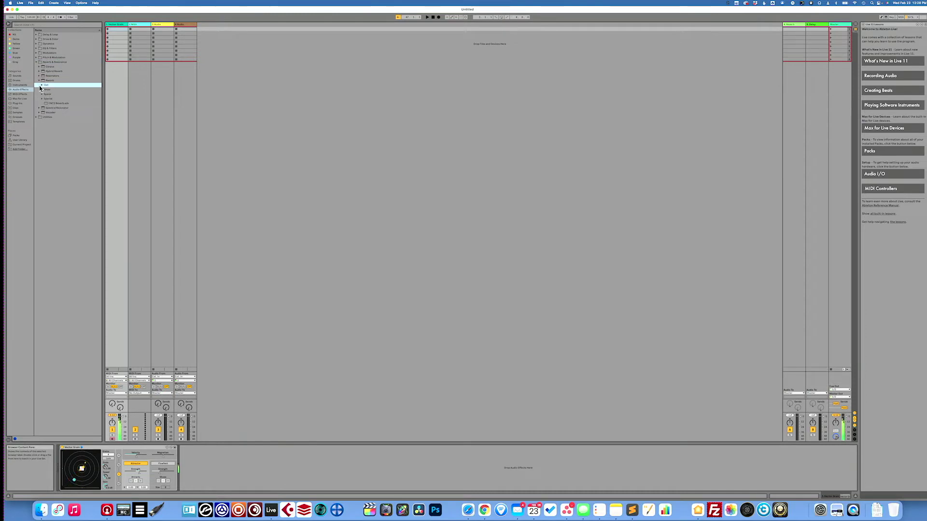
left_click(41, 86)
left_click_drag(57, 89, 219, 462)
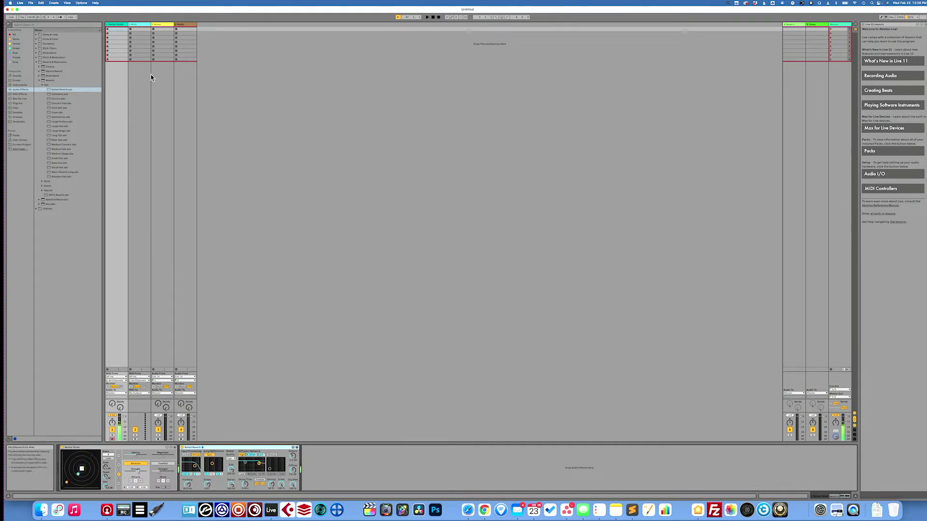
left_click(140, 91)
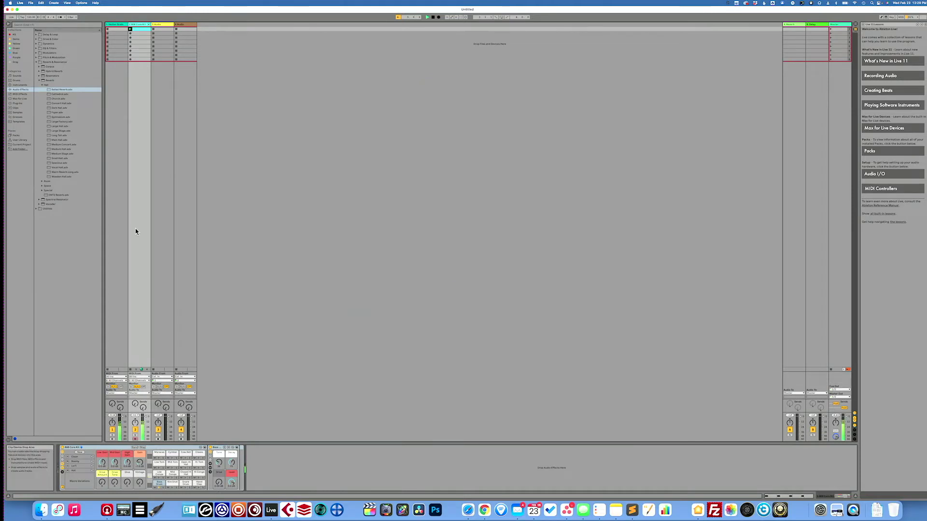
Return to the Vector Grain track and add a Gate from the Dynamics effects after the reverb
left_click(118, 250)
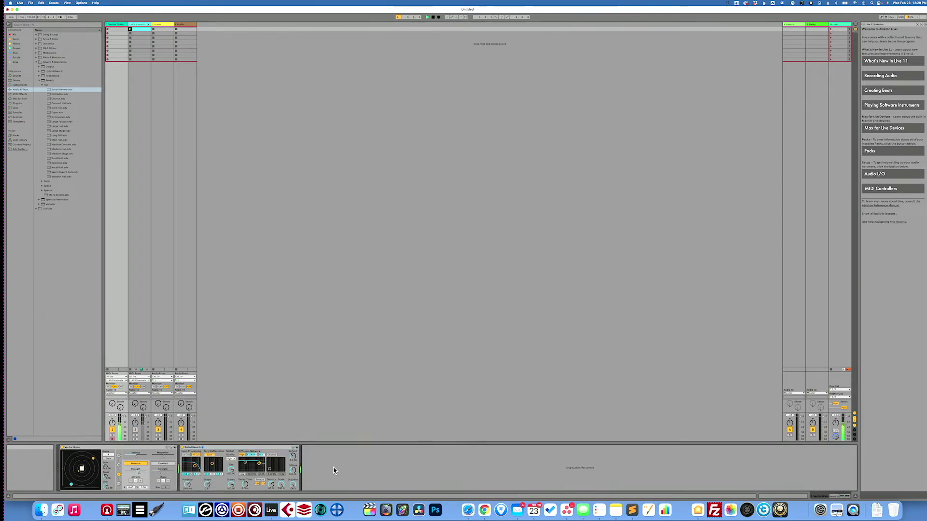
left_click(38, 44)
left_click(47, 59)
left_click_drag(47, 61, 329, 472)
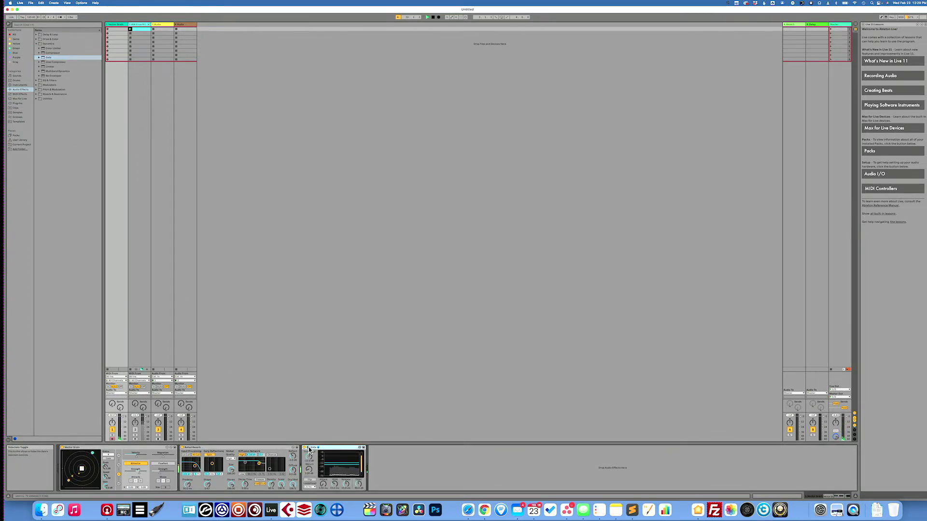
Expand the Gate's sidechain section, enable Sidechain, and take its audio from the 808 Core Kit track
left_click(308, 448)
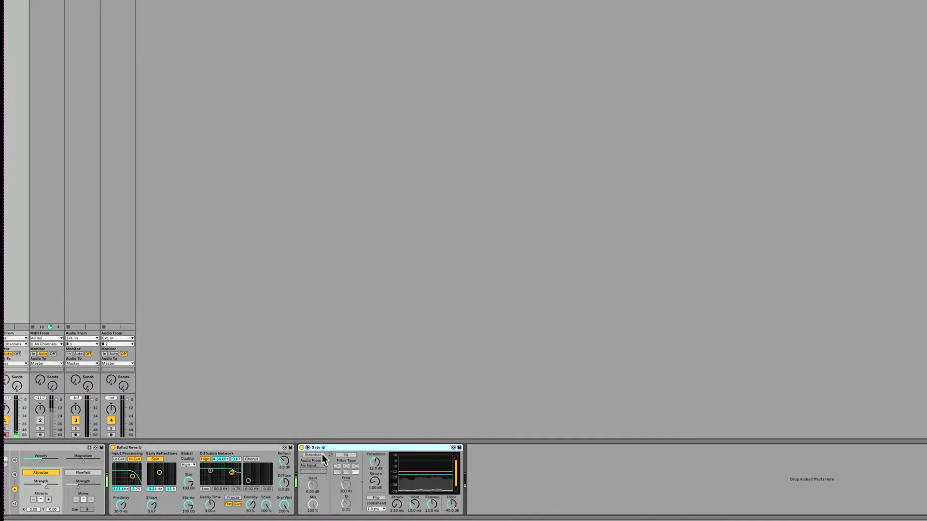
left_click(322, 454)
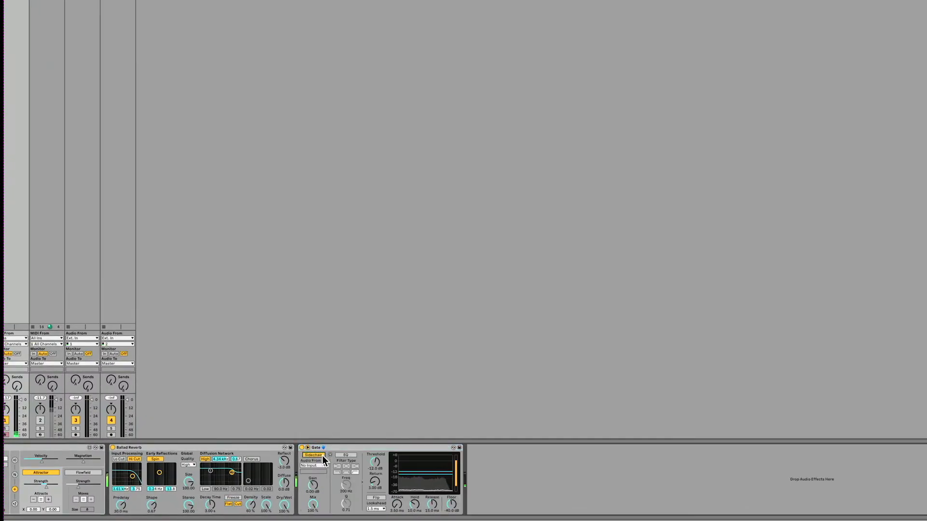
left_click(316, 466)
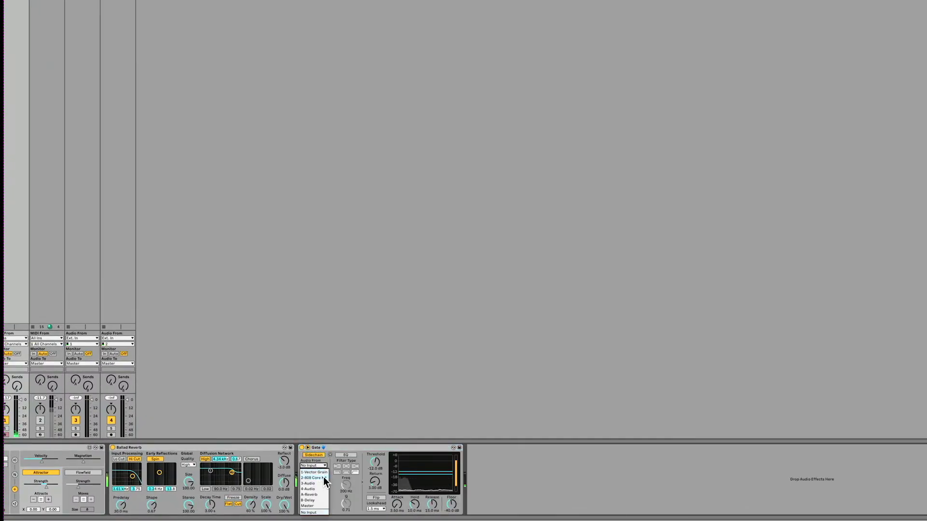
left_click(324, 478)
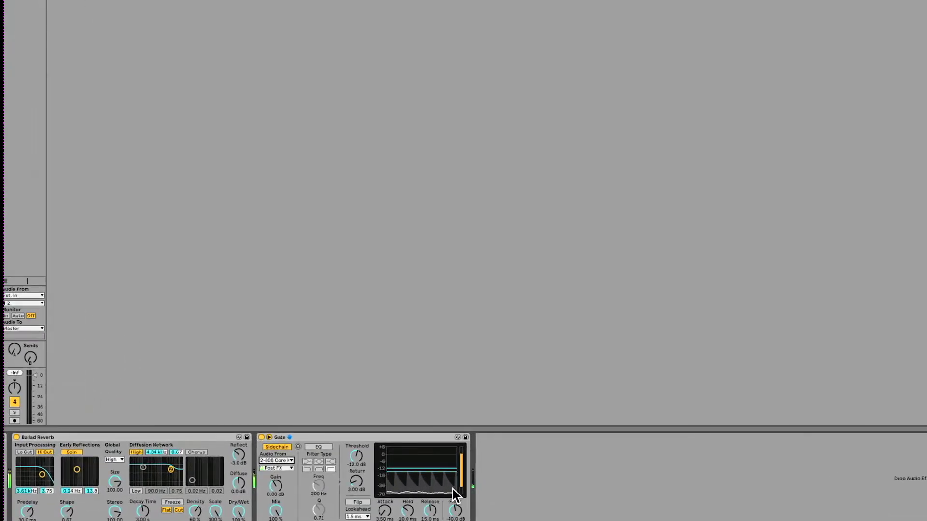
Lower the Gate's threshold to -34.6 dB, and set its Hold to 1 ms and Release to 82 ms
left_click_drag(348, 456, 352, 476)
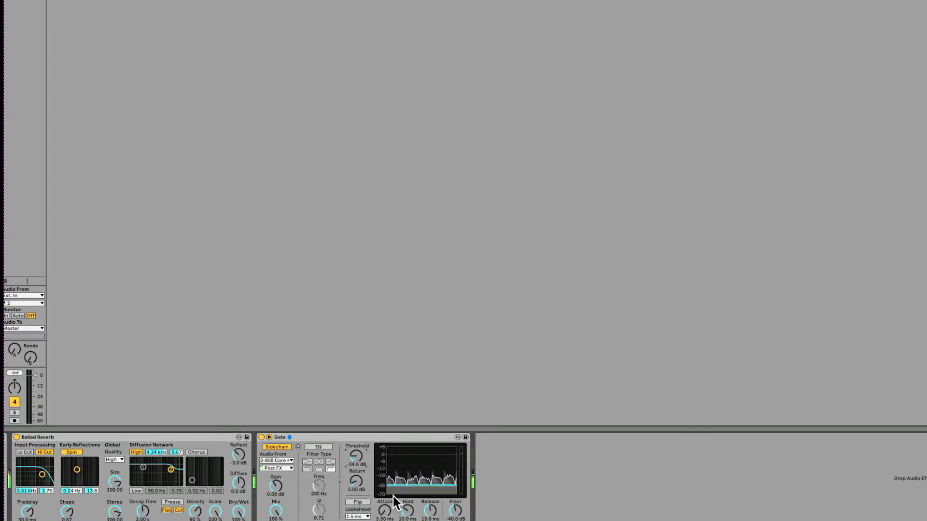
left_click(429, 510)
mouse_move(430, 510)
left_mouse_down()
mouse_move(429, 501)
mouse_move(407, 520)
mouse_move(429, 507)
left_mouse_up()
left_click(315, 389)
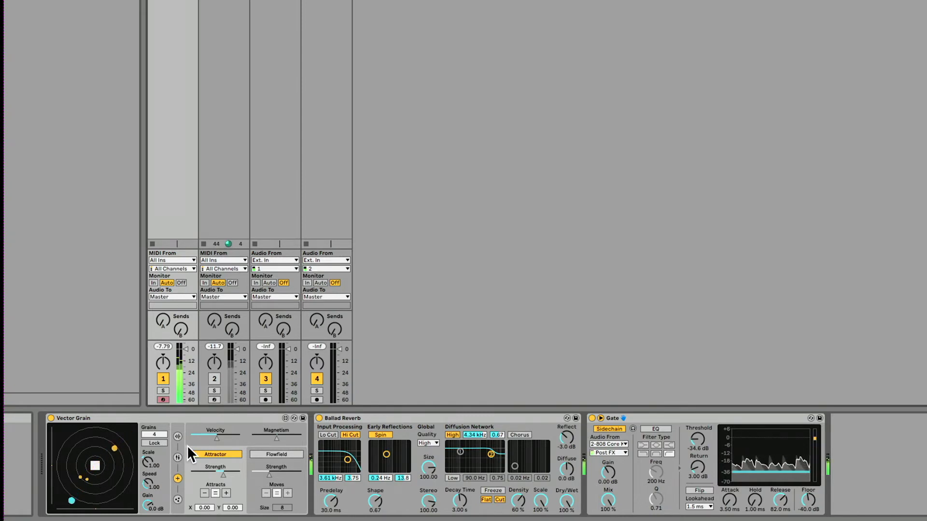
Show Vector Grain's sample settings and bring its track's device chain back into view
left_click(178, 436)
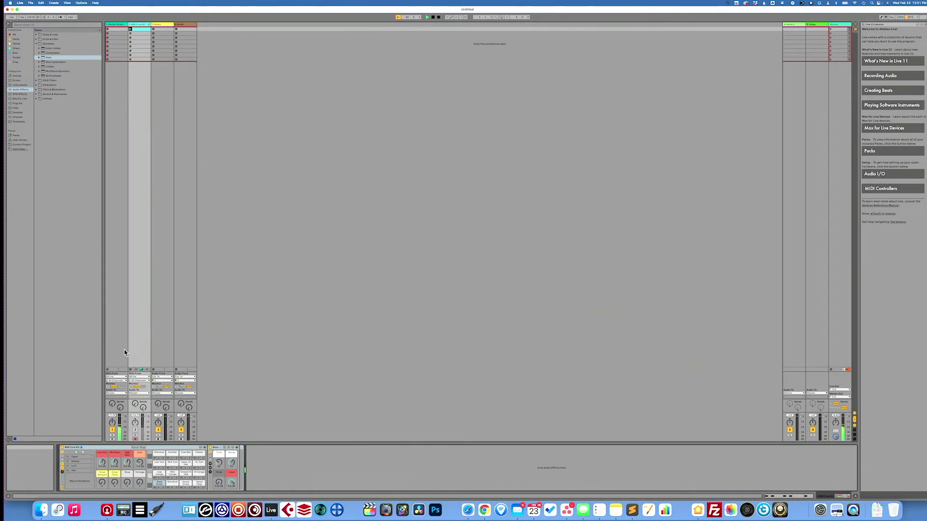
left_click(116, 355)
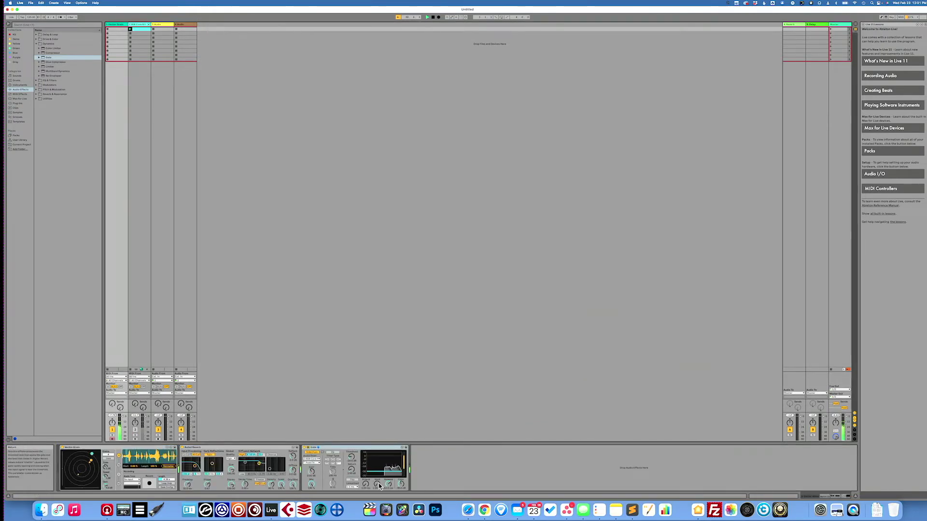
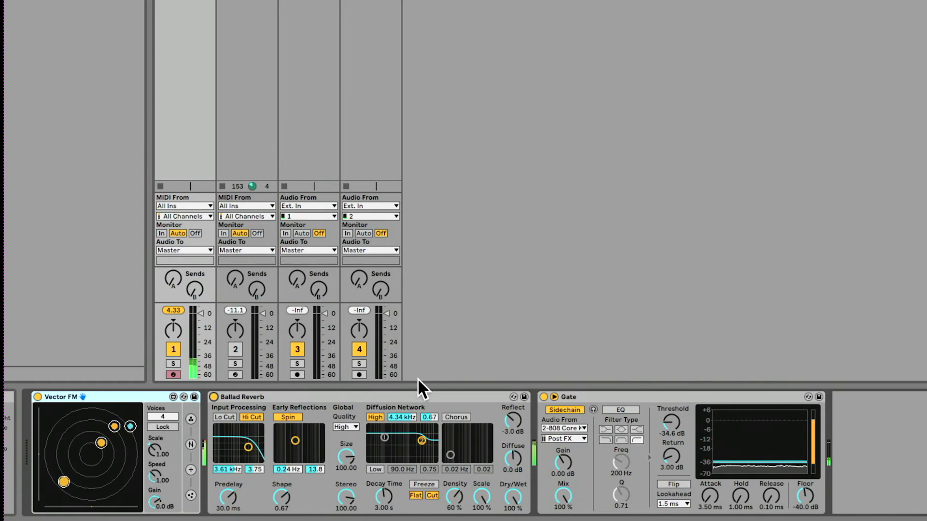
Bypass the Gate after Vector FM and Ballad Reverb, and re-enable it to compare the sound
left_click(543, 397)
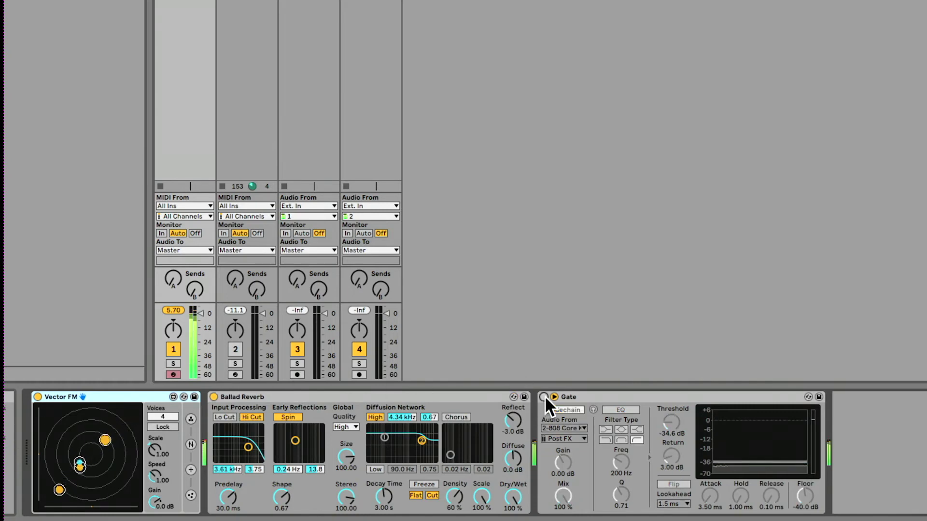
left_click(544, 396)
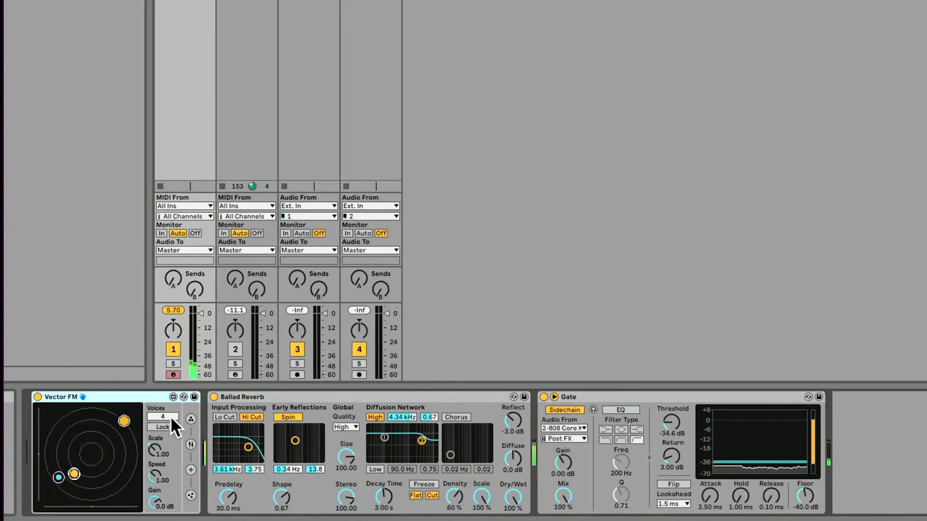
Examine Vector FM's operator routing and oscillator settings, including the available targets for its particle-movement modulation slots
left_click(191, 419)
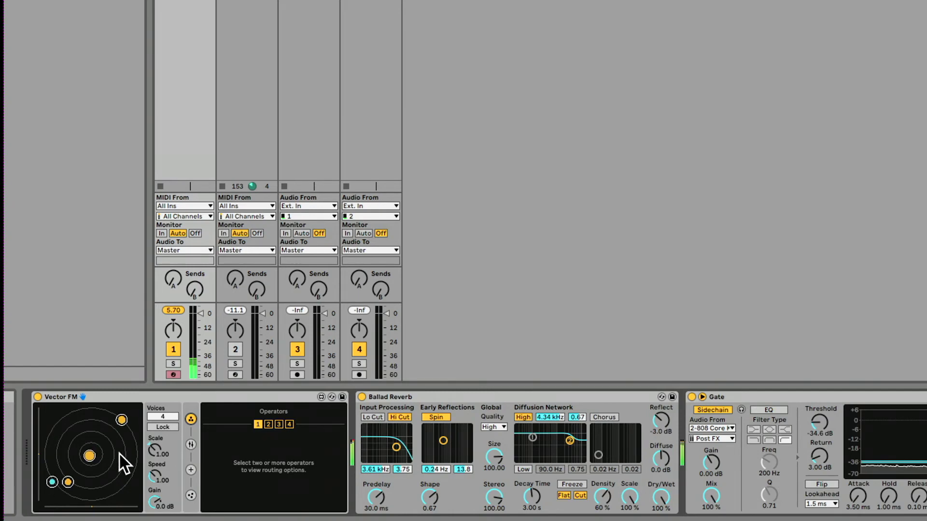
left_click(192, 443)
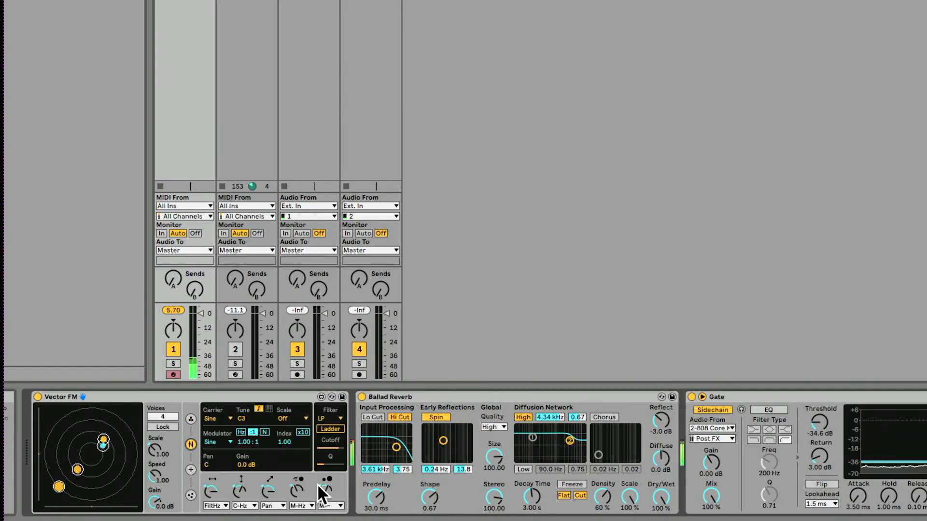
left_click(225, 505)
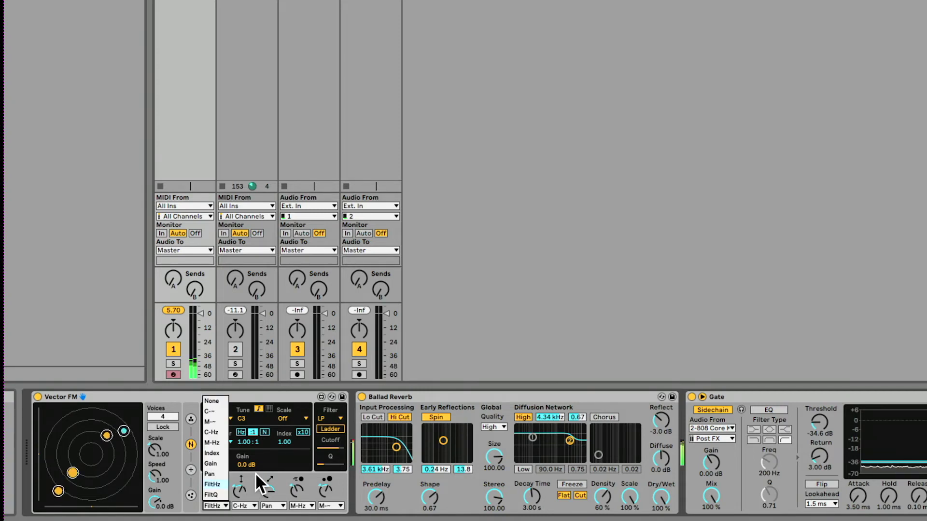
left_click(249, 488)
left_click(225, 507)
left_click(225, 507)
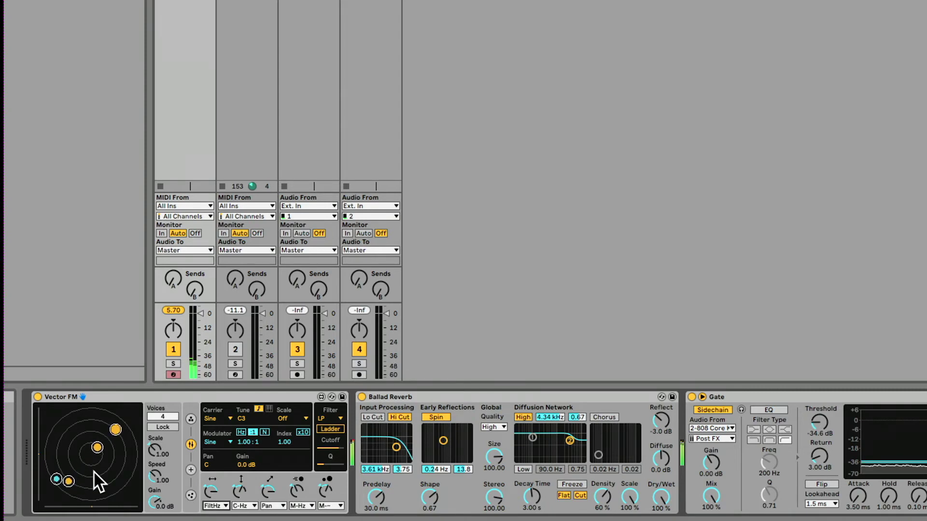
left_click(252, 506)
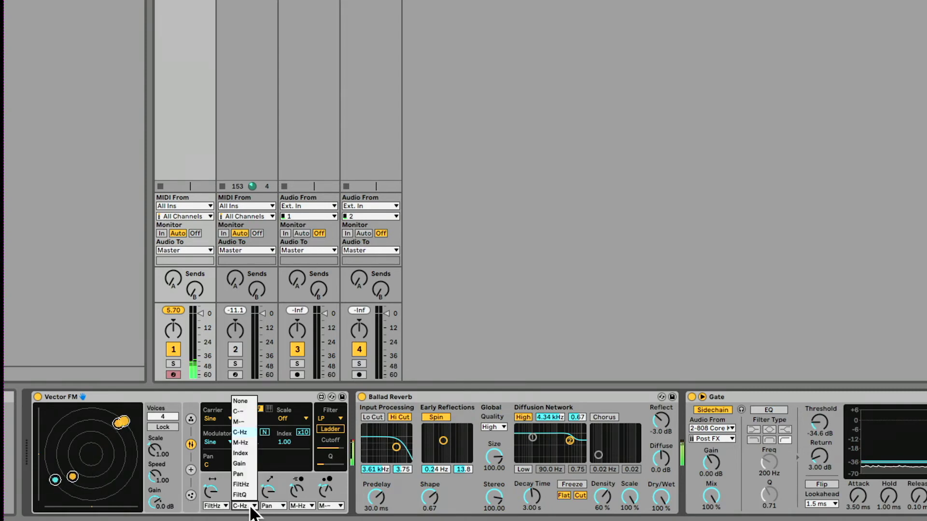
left_click(263, 482)
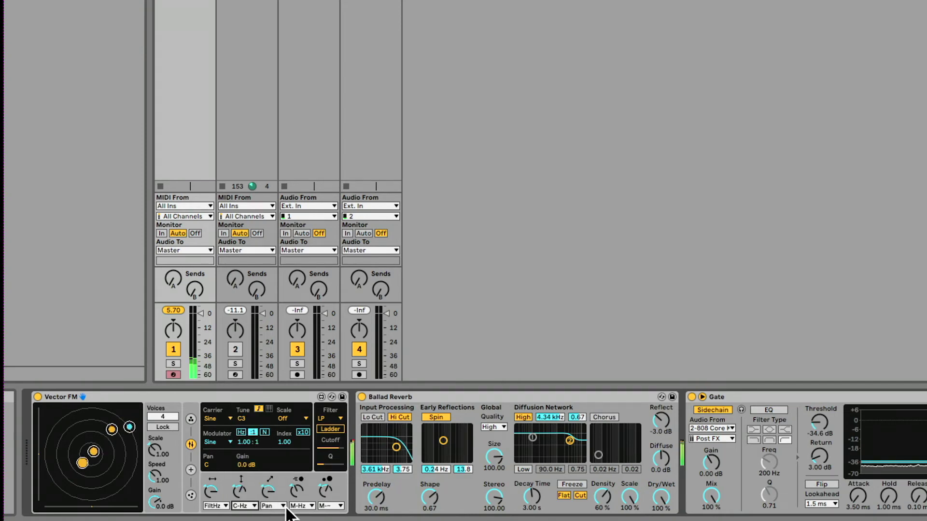
left_click(311, 502)
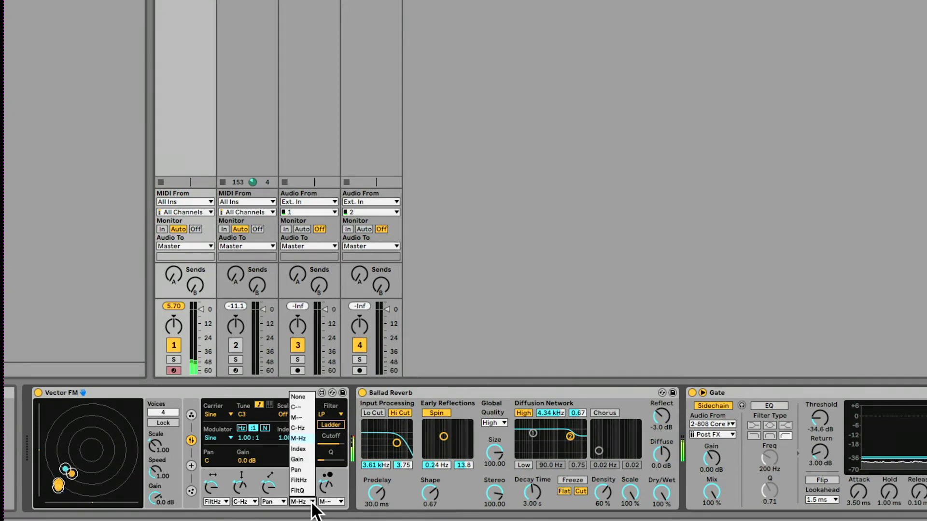
left_click(279, 471)
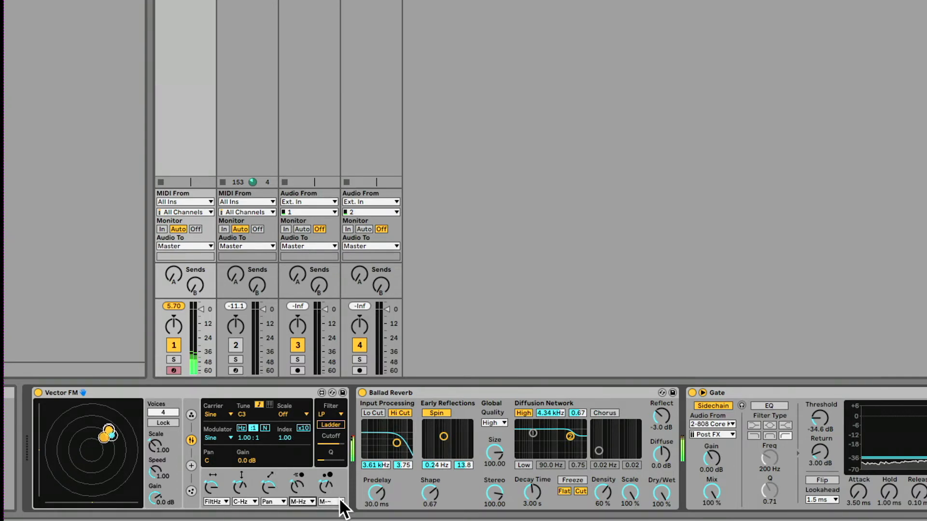
Set Vector FM's Scale to Major and its Carrier waveform to Saw
left_click(289, 415)
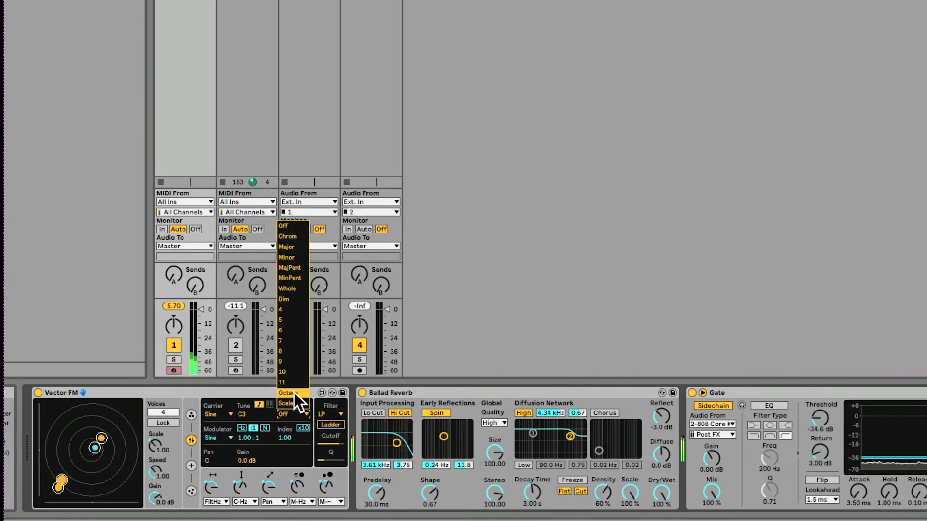
left_click(291, 247)
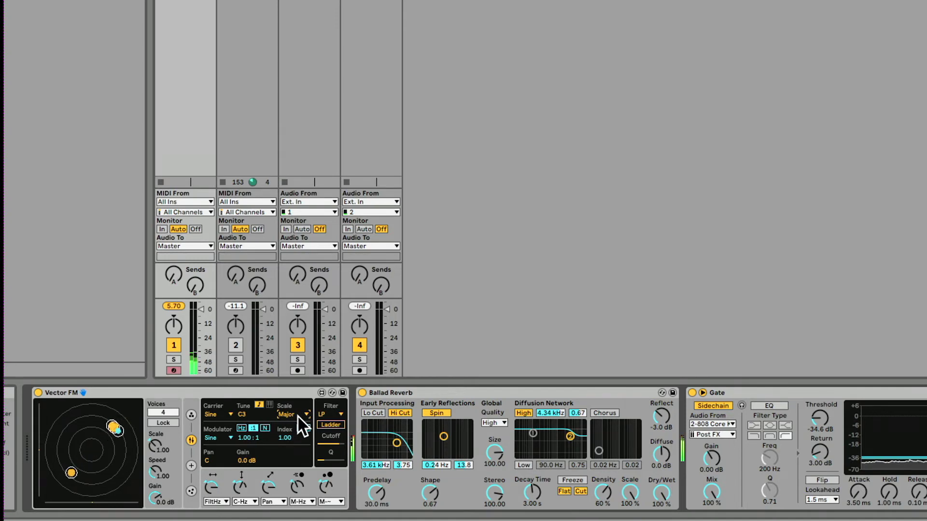
left_click(224, 415)
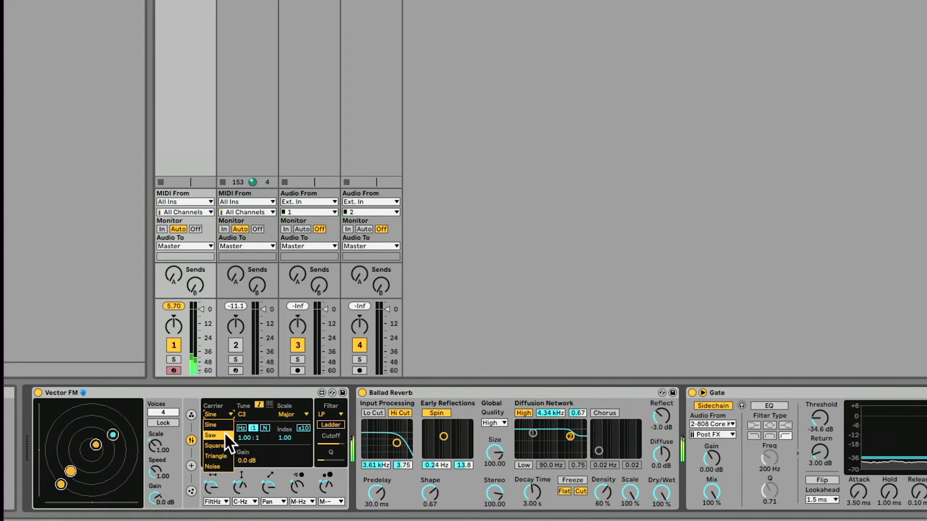
left_click(224, 433)
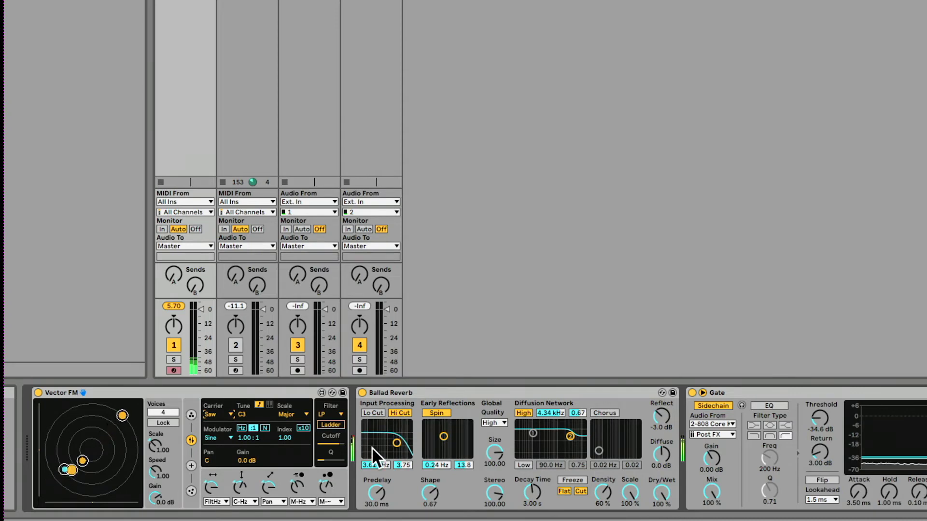
Change Vector FM's Scale to Octave and set its Voices to MIDI
left_click(301, 414)
left_click(297, 393)
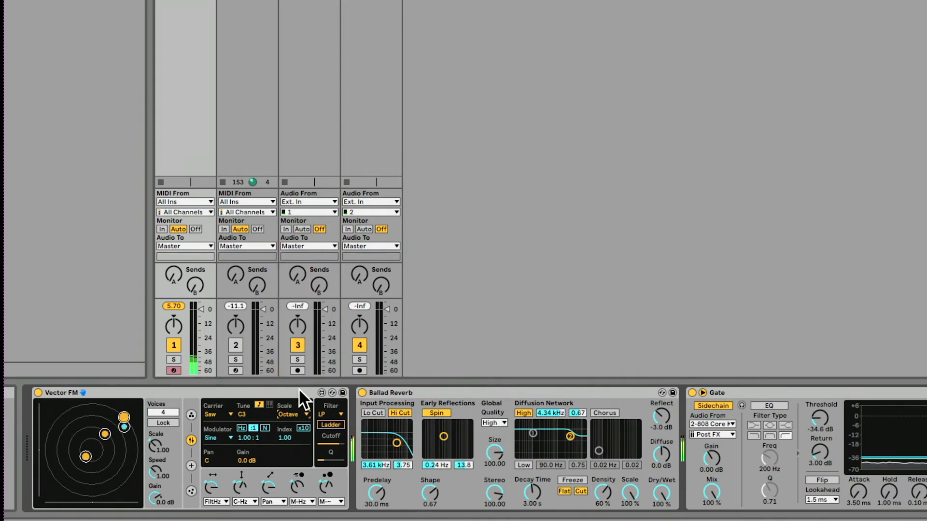
left_click_drag(169, 412, 169, 432)
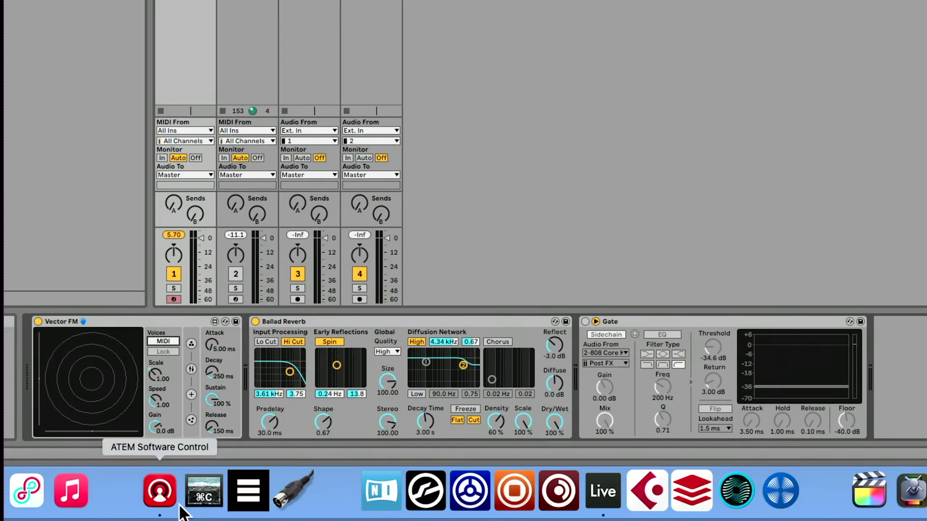
Review Vector FM's operator routing page, and return to its oscillator settings
left_click(191, 343)
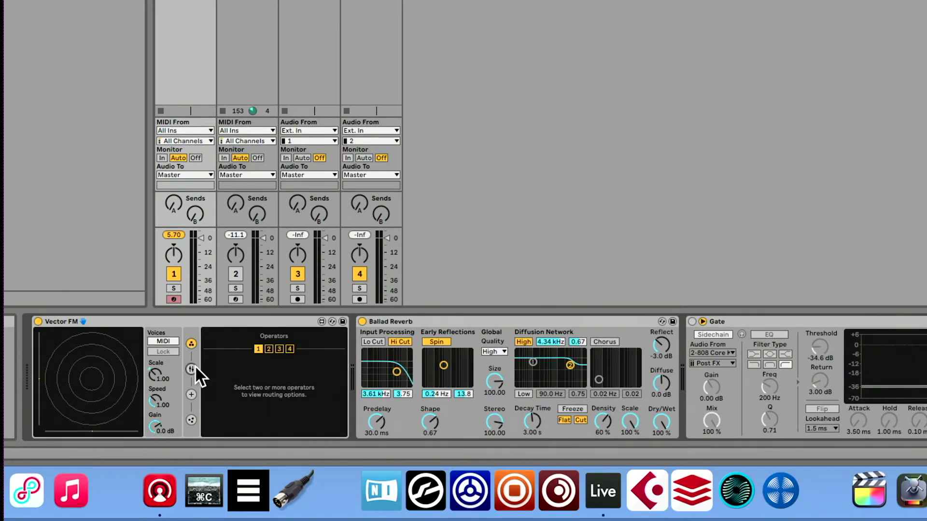
left_click(191, 368)
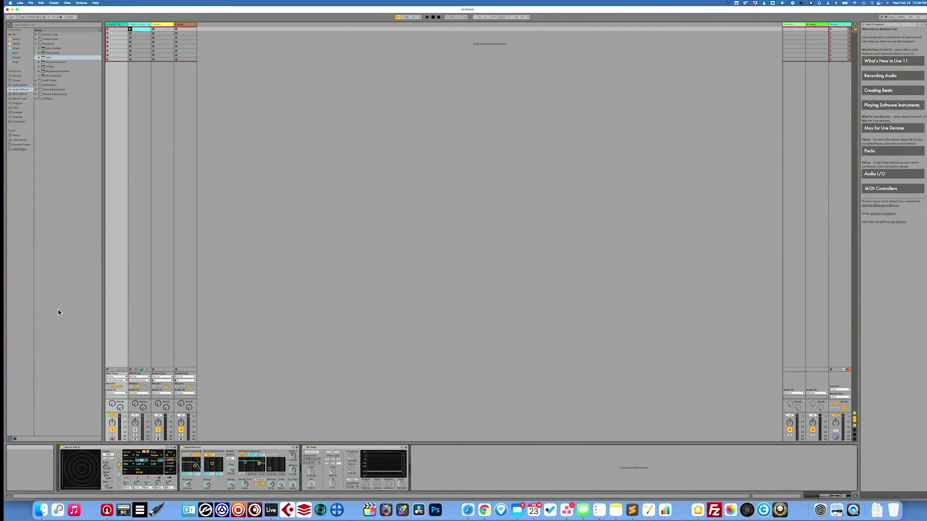
Add Vector Delay from the Inspired by Nature pack's audio effects between Vector FM and the Ballad Reverb
left_click(17, 136)
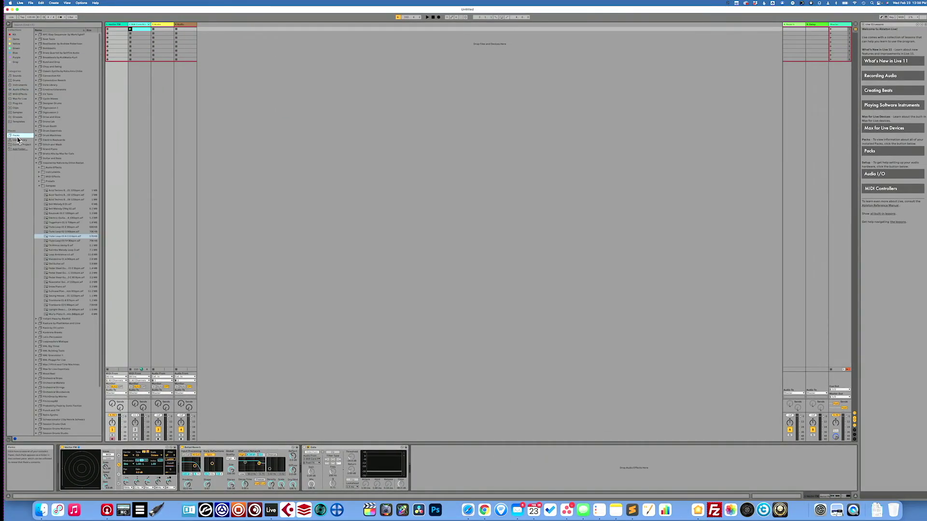
left_click(39, 167)
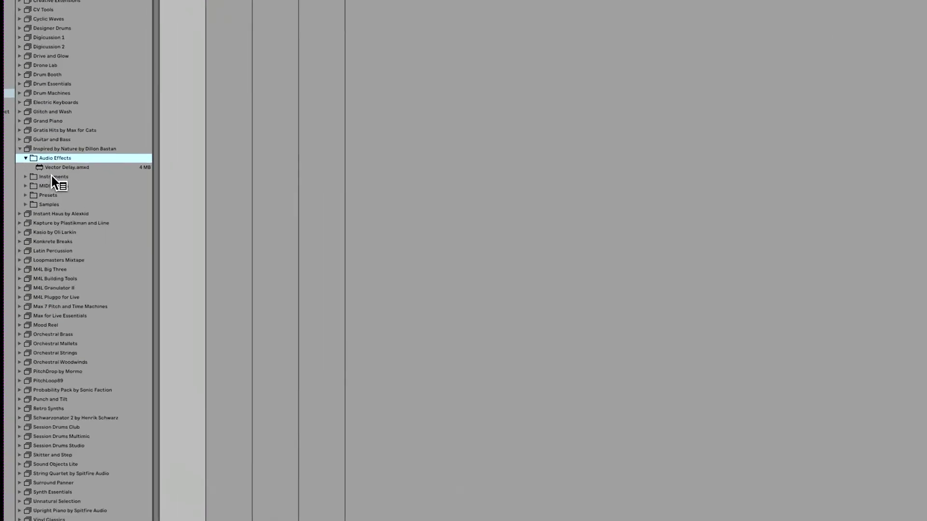
left_click(63, 168)
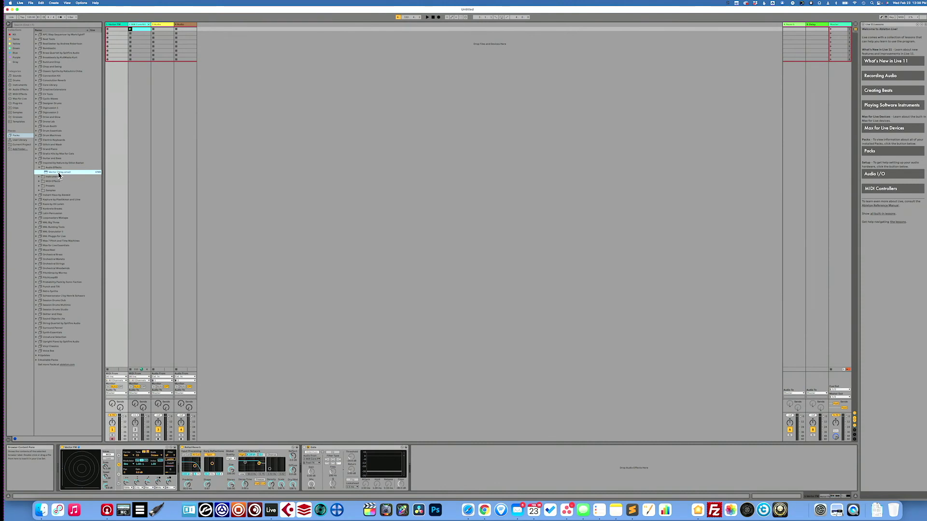
left_click_drag(59, 176, 200, 451)
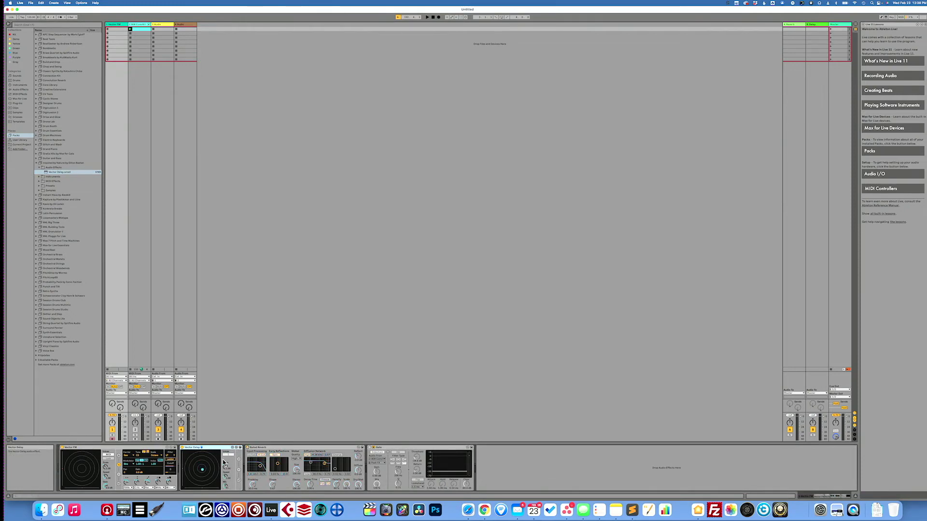
Collapse Vector FM's oscillator settings and return its Voices to MIDI
left_click(111, 447)
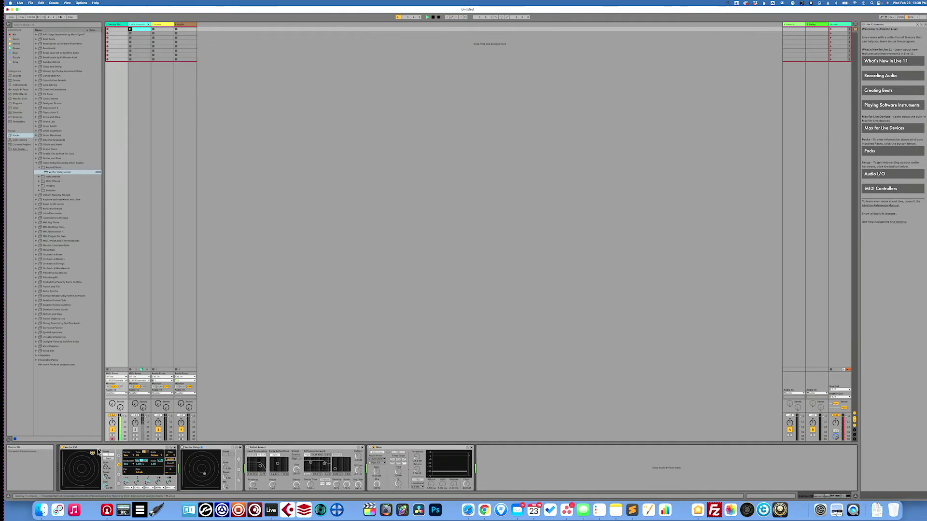
left_click(113, 457)
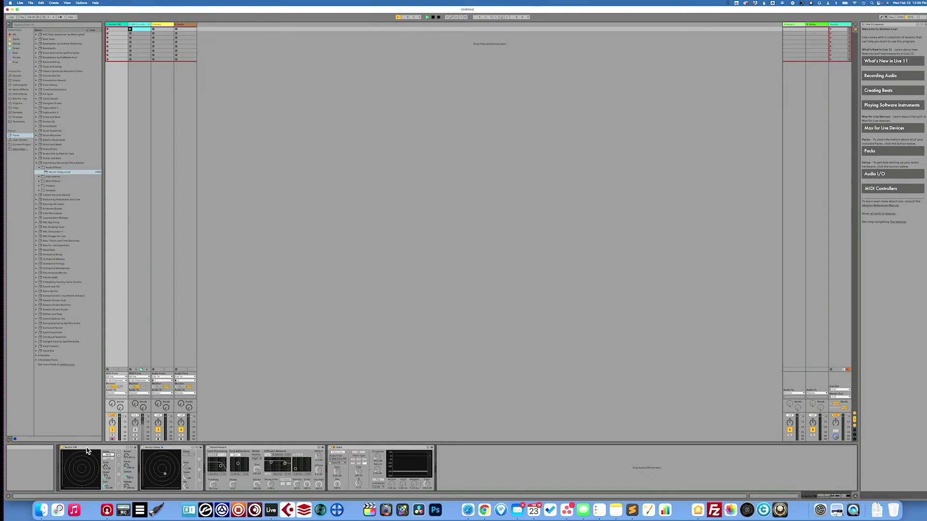
Replace Vector FM with Tree Tone from the Inspired by Nature pack's instruments, keeping the effects that follow it
left_click(39, 177)
left_click_drag(57, 182, 59, 258)
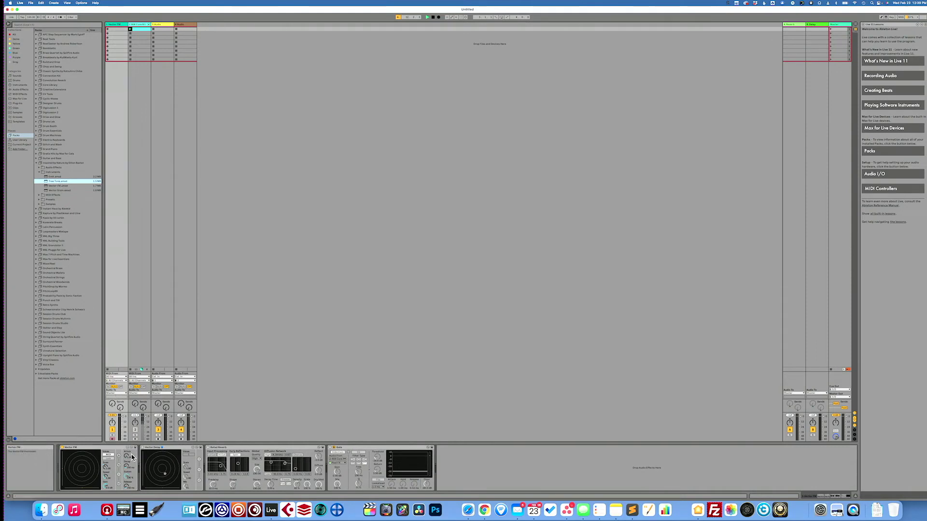
left_click(89, 449)
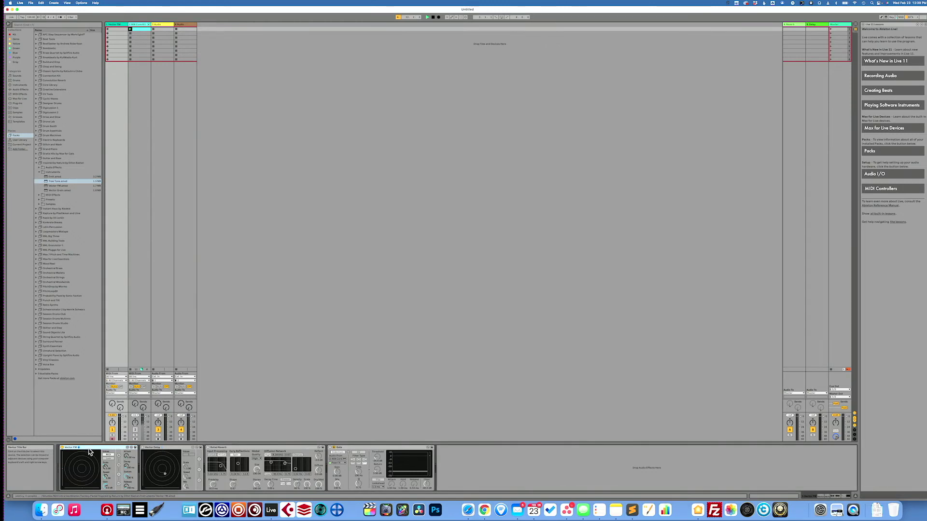
left_click(54, 181)
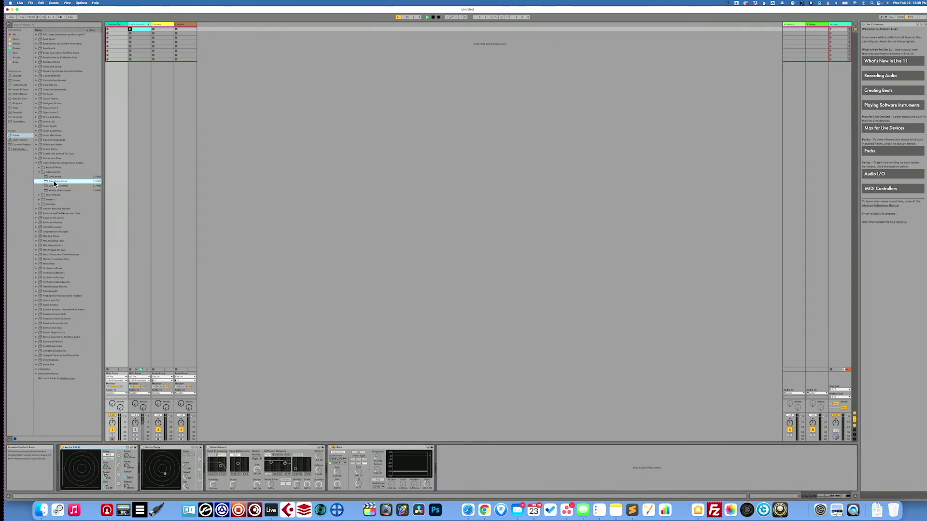
double_click(53, 182)
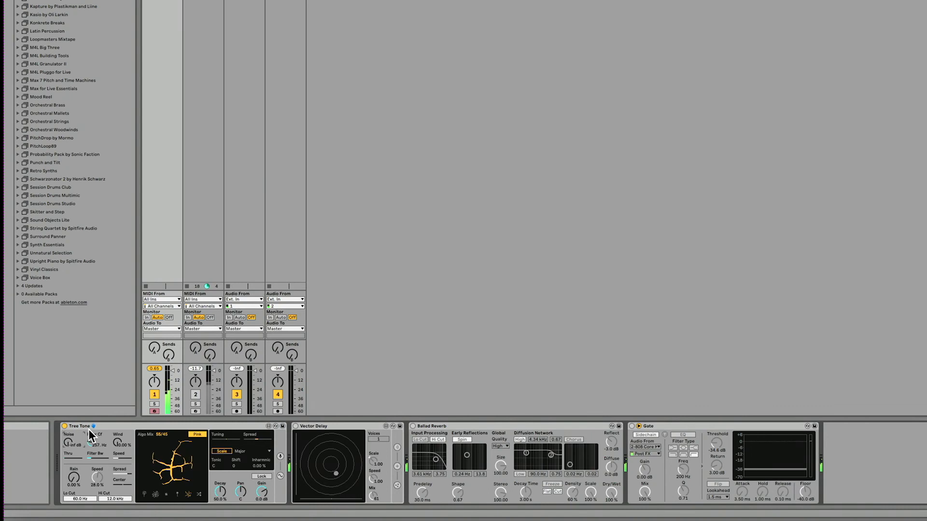
Lower Tree Tone's noise filter frequency and set its Rain amount to about 8.66 %
left_click_drag(91, 442, 75, 467)
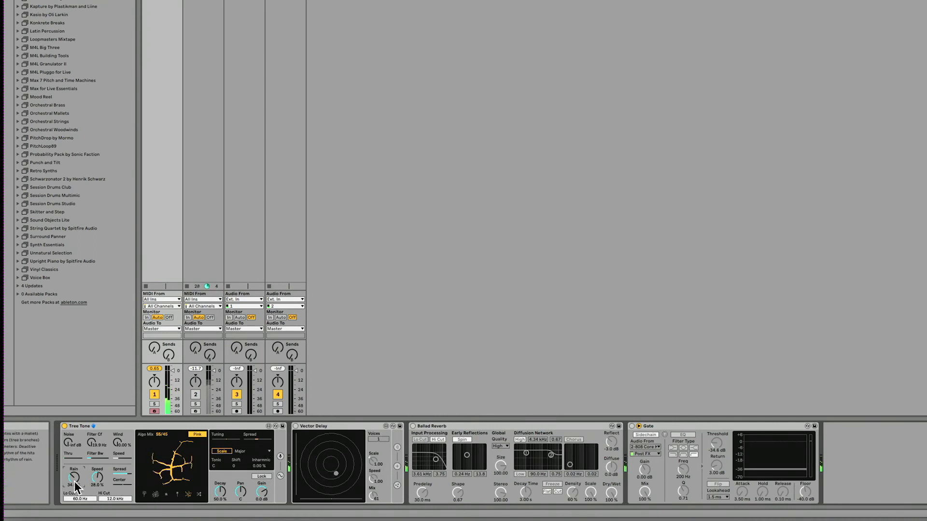
left_click_drag(70, 488, 71, 480)
left_click_drag(73, 477, 74, 480)
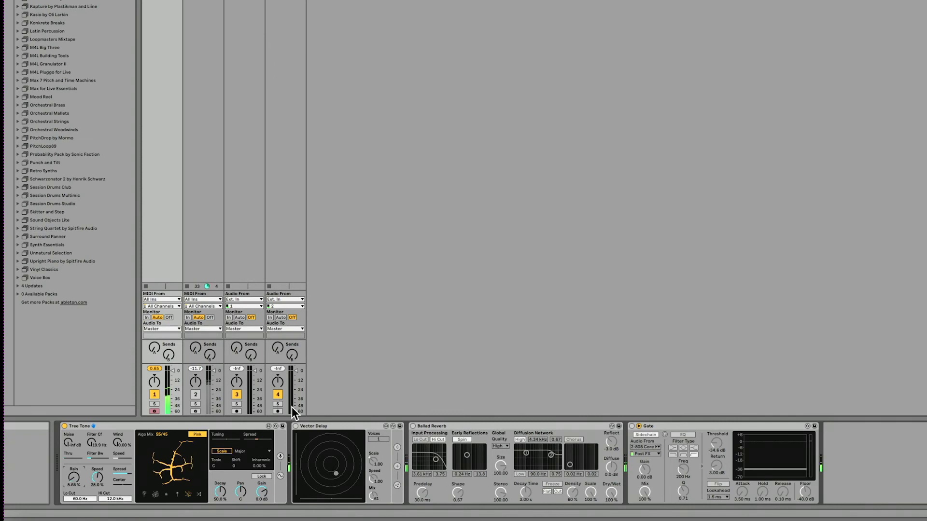
Turn on Vector Delay and expand its delay settings
left_click(296, 427)
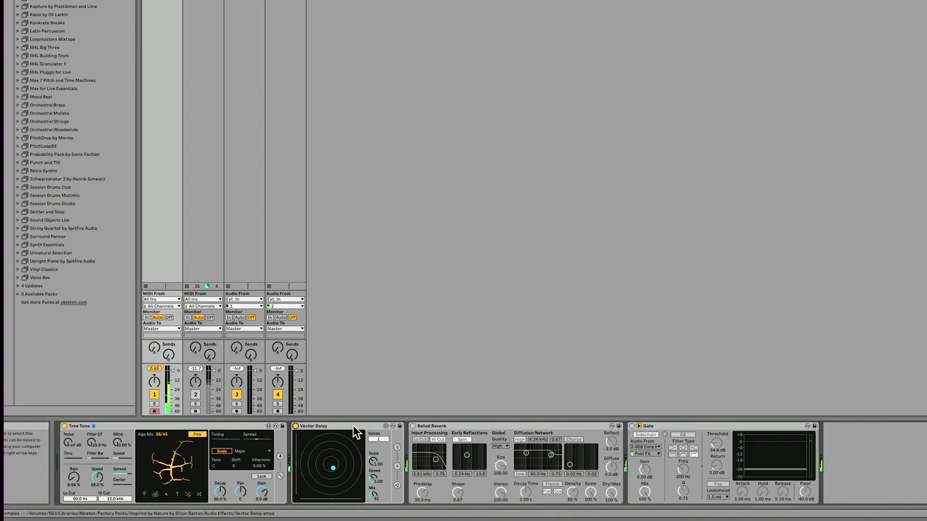
left_click(397, 446)
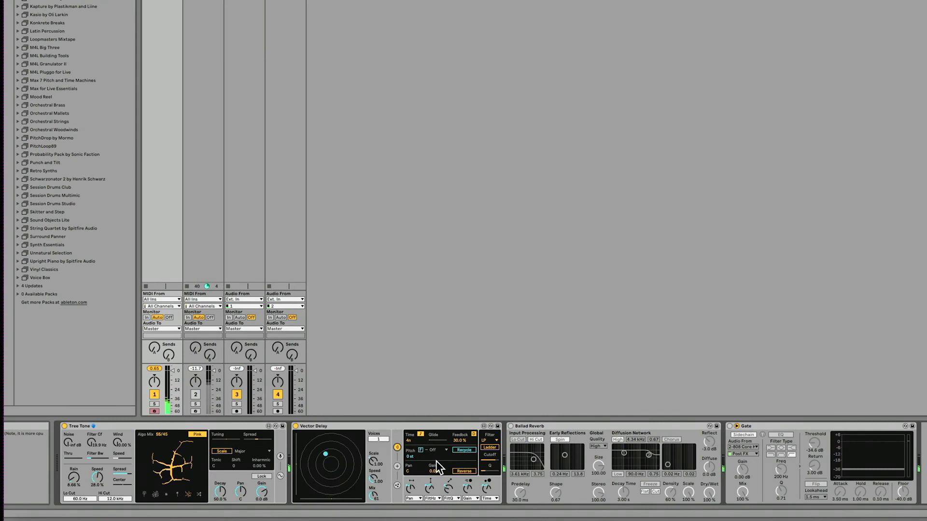
Try Vector Delay's Pitch at 5 st, return it to 0 st, and toggle Reverse
left_click(410, 457)
type("5")
key("Return")
left_click_drag(419, 456, 414, 466)
left_click(465, 472)
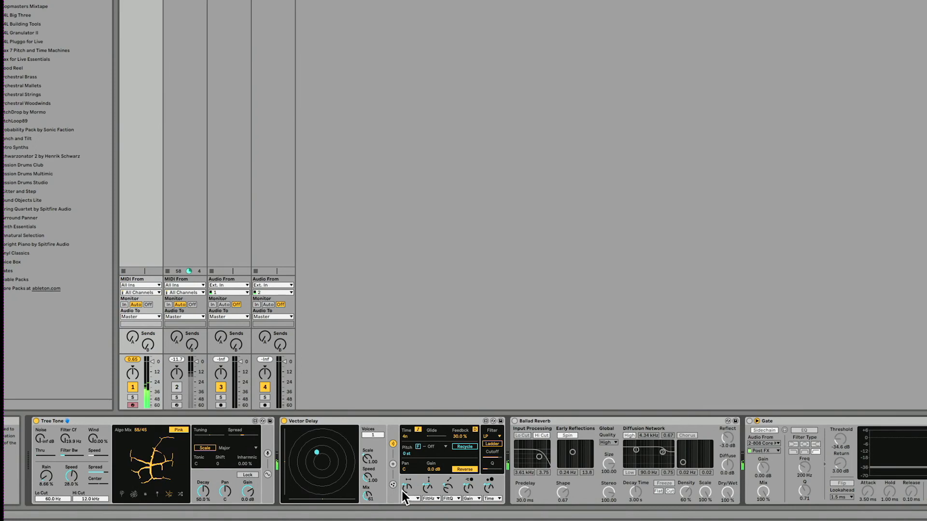
Assign Vector Delay's second modulation slot to Time and its fourth slot to Pitch
left_click(438, 499)
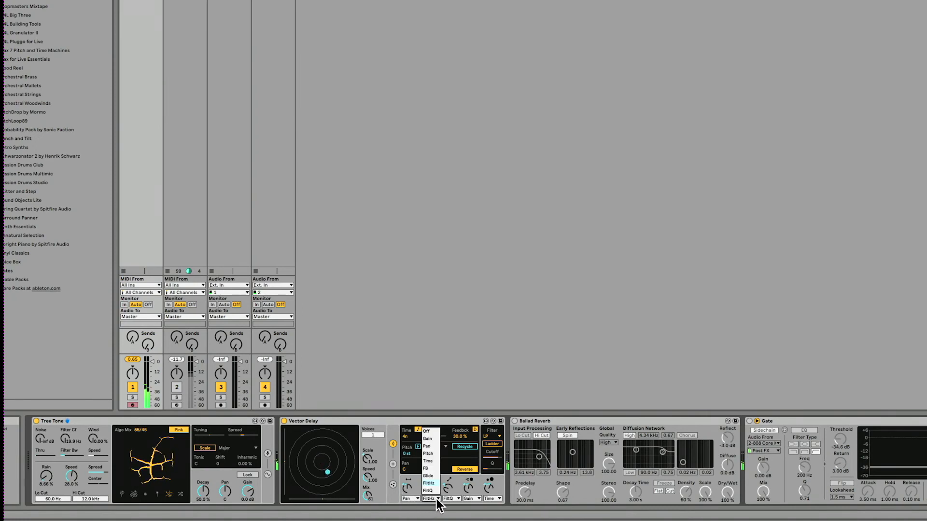
left_click(428, 459)
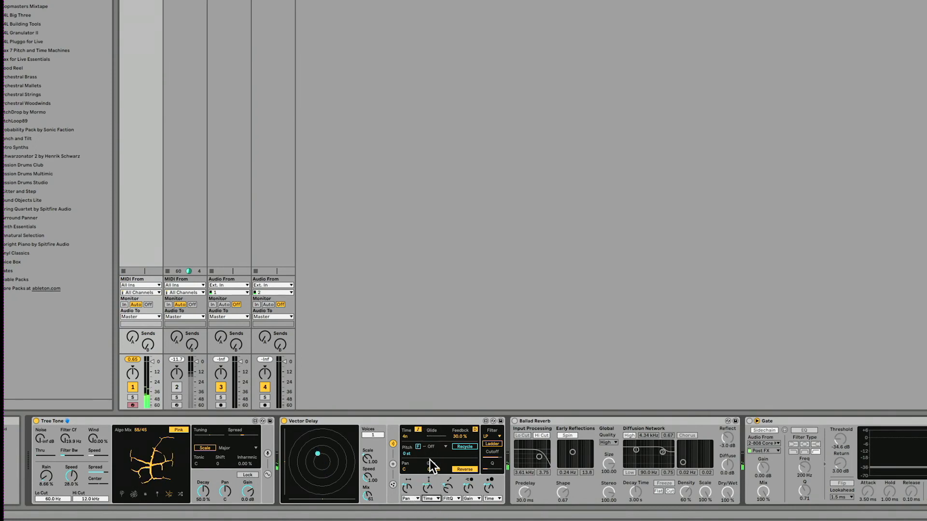
left_click(471, 498)
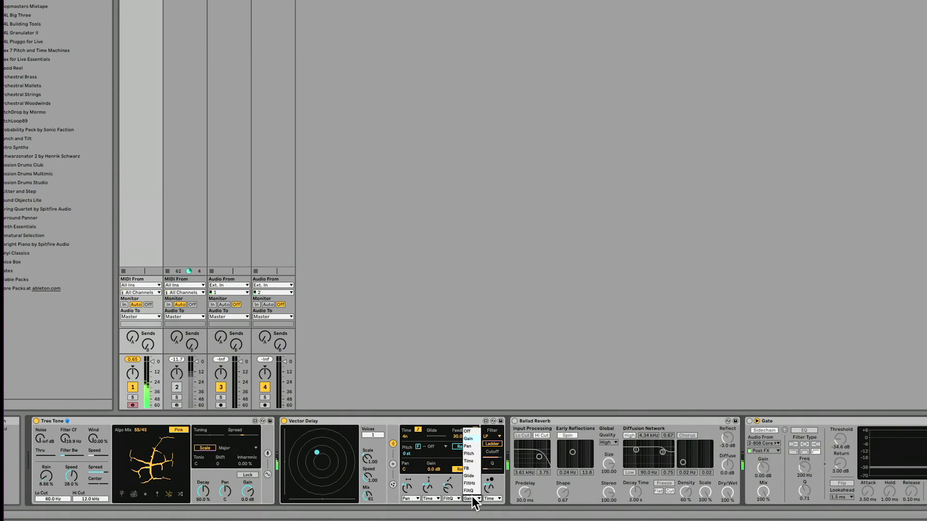
left_click(473, 453)
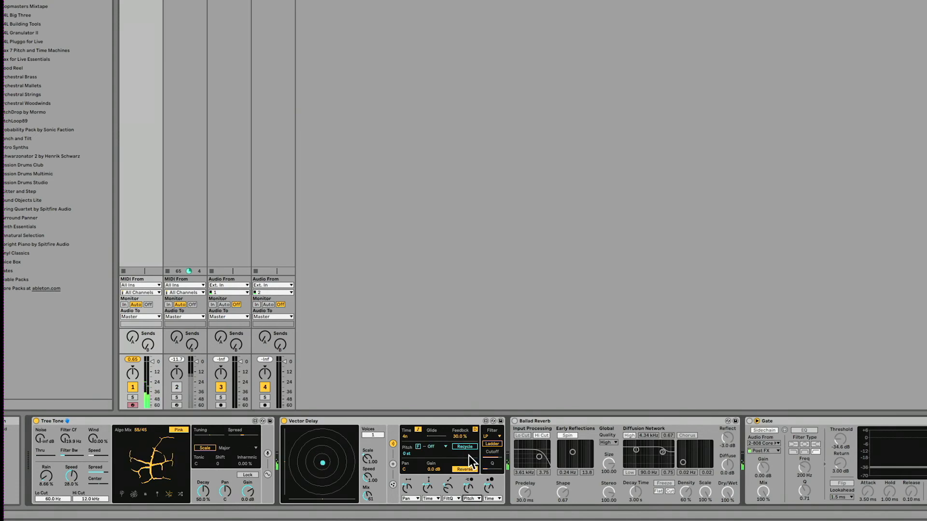